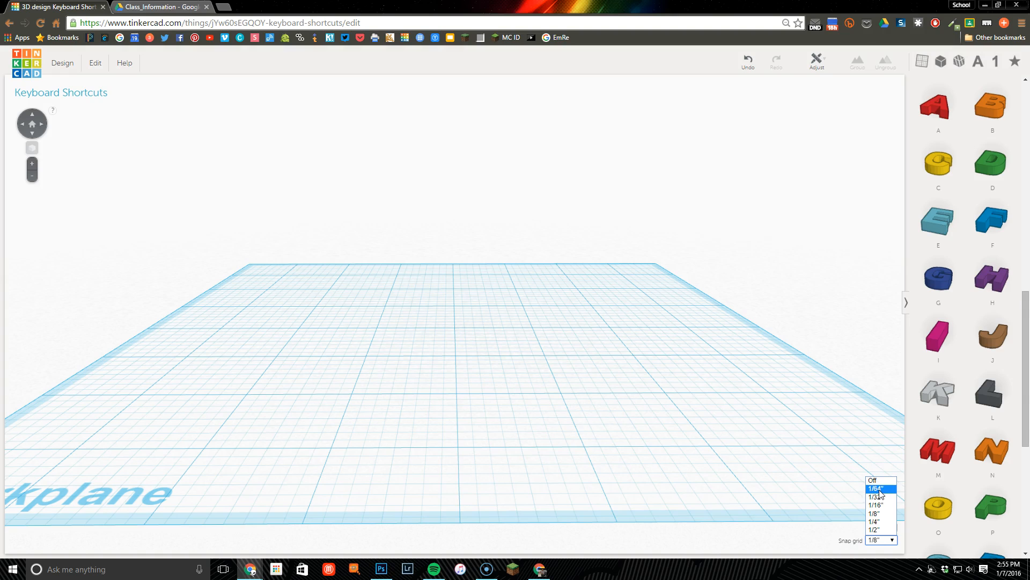
Place the letter shapes A and V side by side on the workplane.
{"action": "left_click", "coordinate": [631, 438]}
{"action": "scroll", "coordinate": [603, 421], "scroll_direction": "up", "scroll_amount": 3}
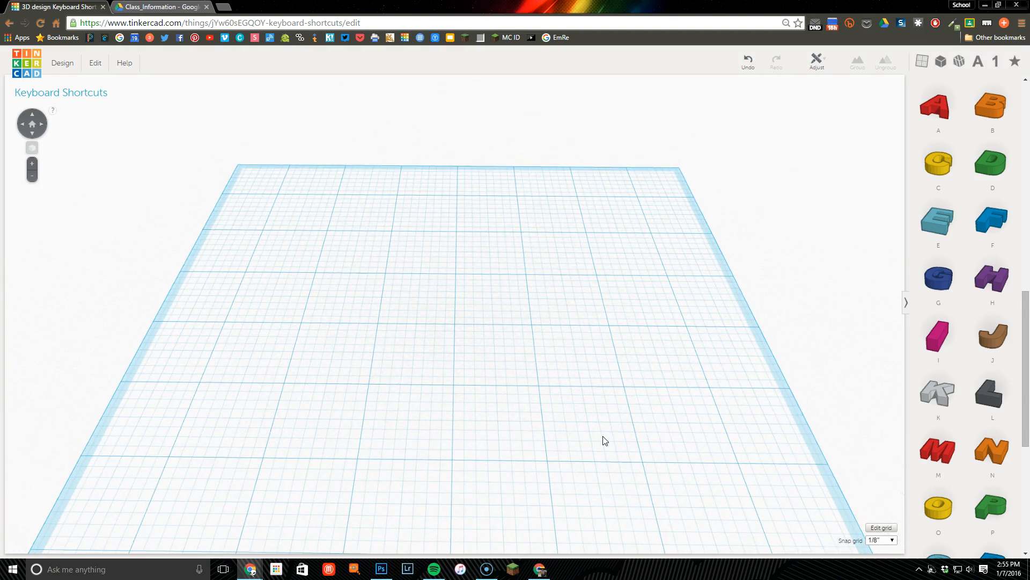
{"action": "scroll", "coordinate": [926, 321], "scroll_direction": "up", "scroll_amount": 1}
{"action": "left_click_drag", "start_coordinate": [935, 159], "coordinate": [355, 376]}
{"action": "scroll", "coordinate": [927, 267], "scroll_direction": "up", "scroll_amount": 10}
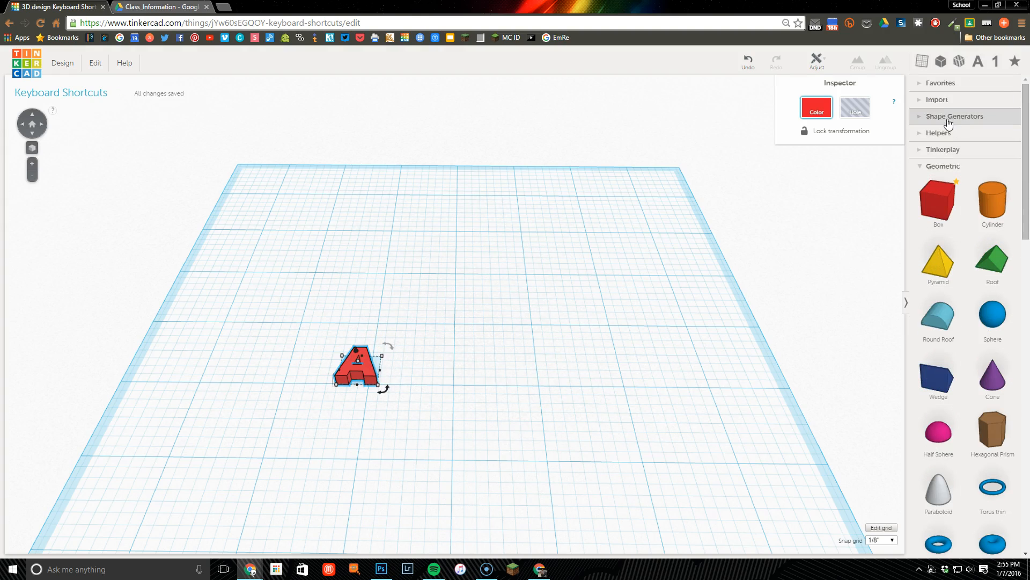
{"action": "scroll", "coordinate": [960, 294], "scroll_direction": "down", "scroll_amount": 10}
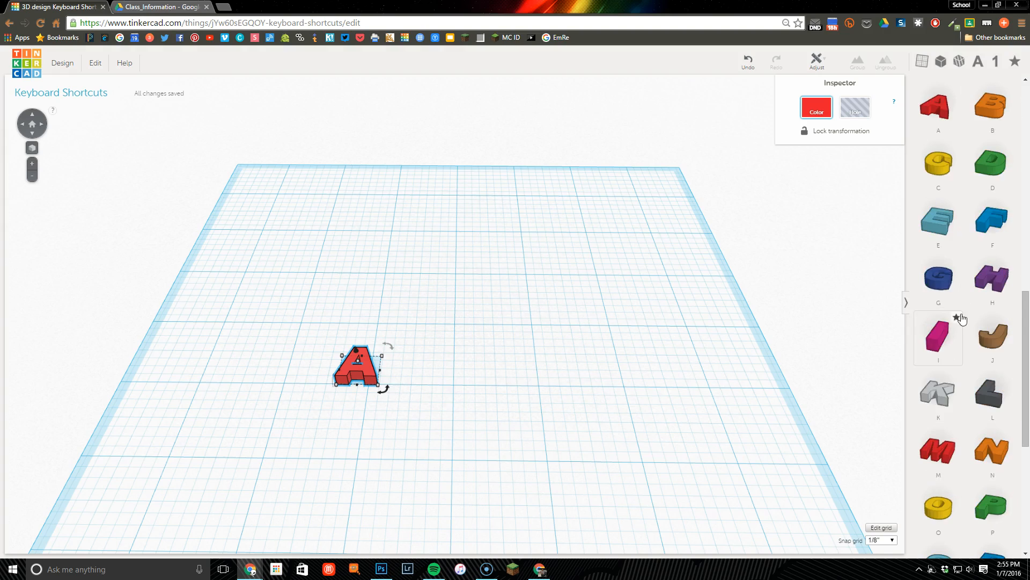
{"action": "scroll", "coordinate": [960, 319], "scroll_direction": "down", "scroll_amount": 5}
{"action": "left_click_drag", "start_coordinate": [994, 413], "coordinate": [394, 374]}
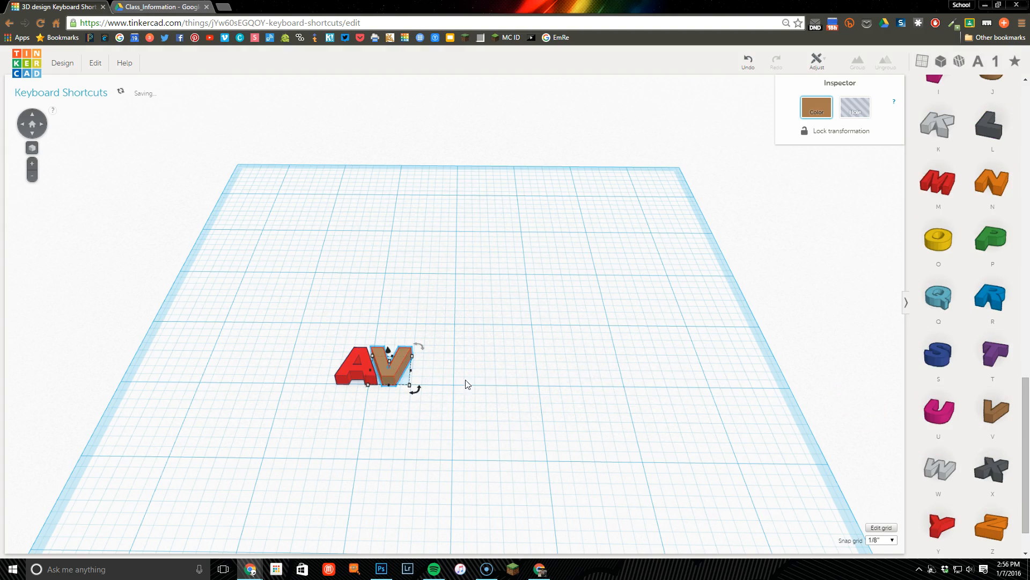
Add the letter shapes E, R and Y in a row following the V.
{"action": "scroll", "coordinate": [967, 164], "scroll_direction": "up", "scroll_amount": 4}
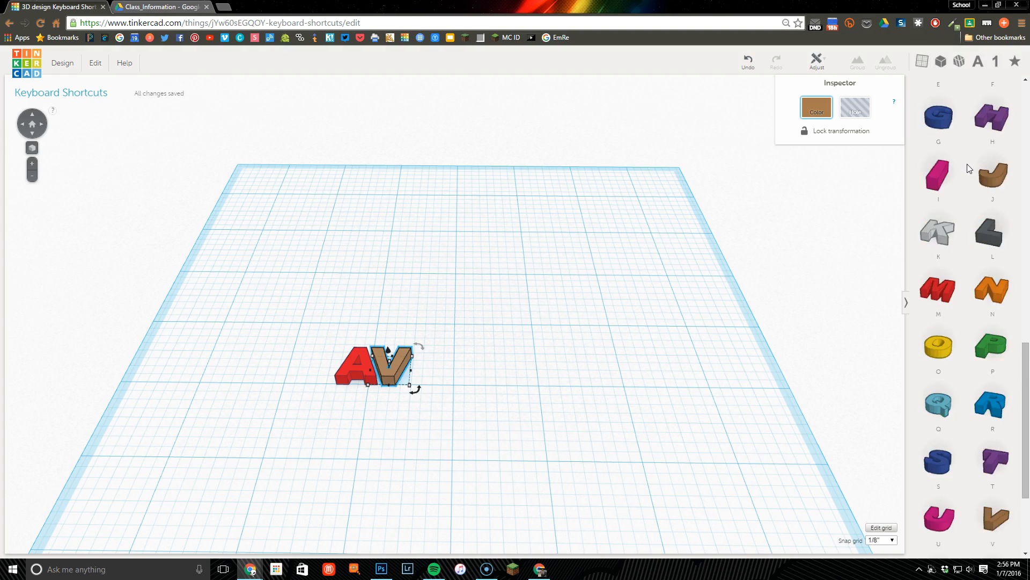
{"action": "left_click_drag", "start_coordinate": [949, 168], "coordinate": [430, 365]}
{"action": "scroll", "coordinate": [977, 382], "scroll_direction": "down", "scroll_amount": 4}
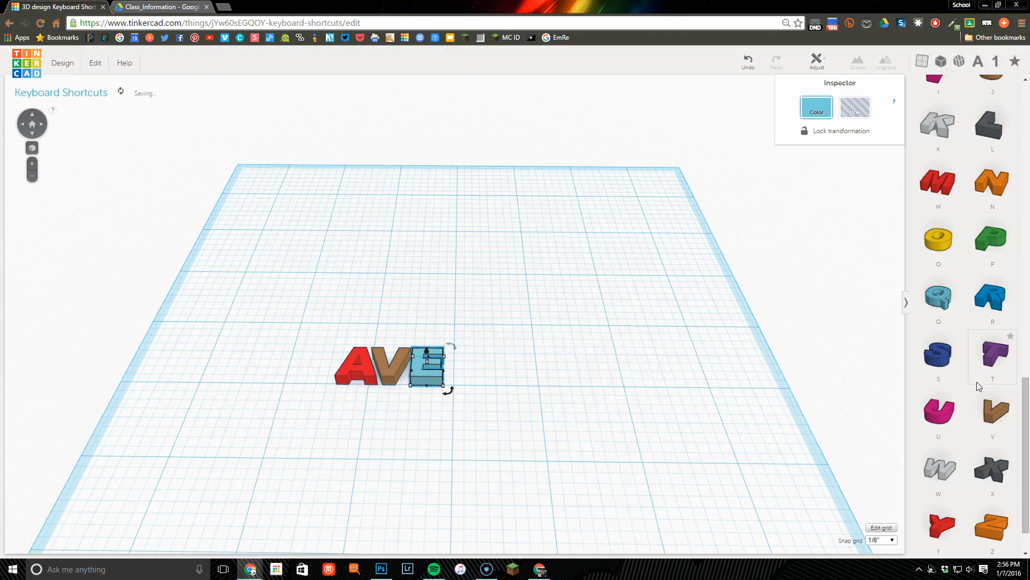
{"action": "left_click_drag", "start_coordinate": [990, 298], "coordinate": [469, 377]}
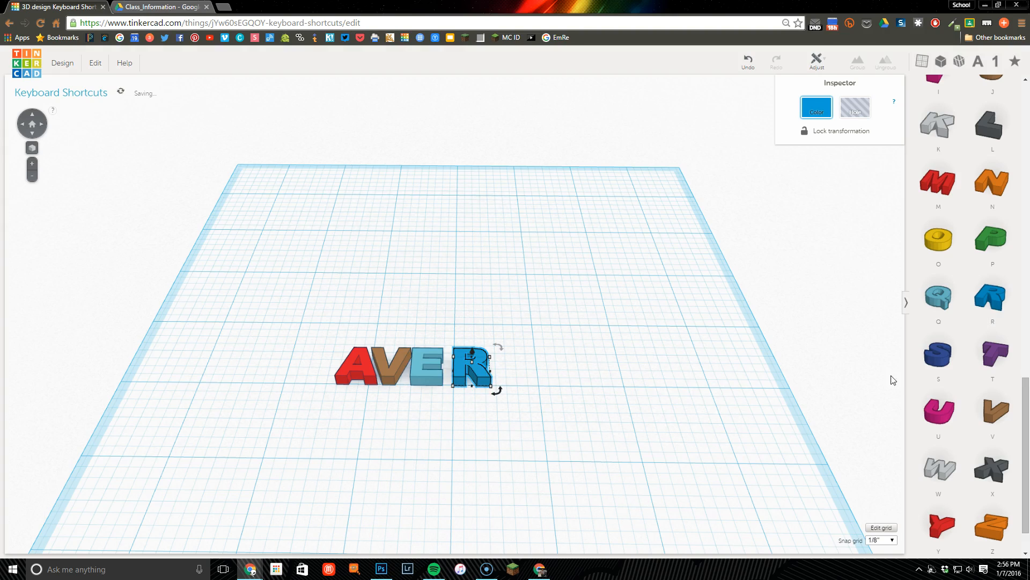
{"action": "scroll", "coordinate": [958, 385], "scroll_direction": "down", "scroll_amount": 2}
{"action": "left_click_drag", "start_coordinate": [939, 475], "coordinate": [513, 376]}
Set the snap grid to 1/64".
{"action": "mouse_move", "coordinate": [486, 451]}
{"action": "right_mouse_down"}
{"action": "mouse_move", "coordinate": [489, 478]}
{"action": "mouse_move", "coordinate": [479, 451]}
{"action": "right_mouse_up"}
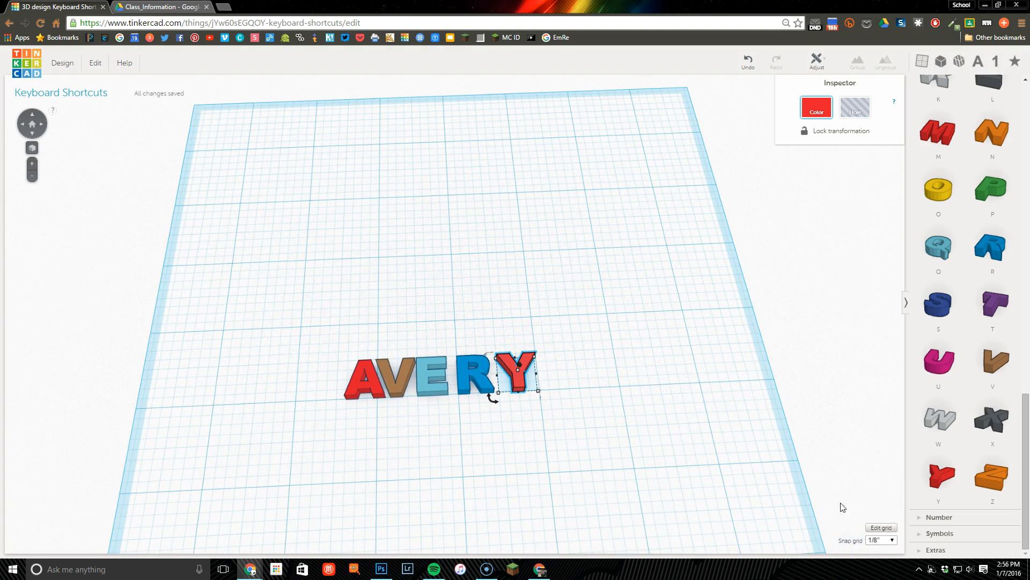
{"action": "left_click", "coordinate": [886, 541]}
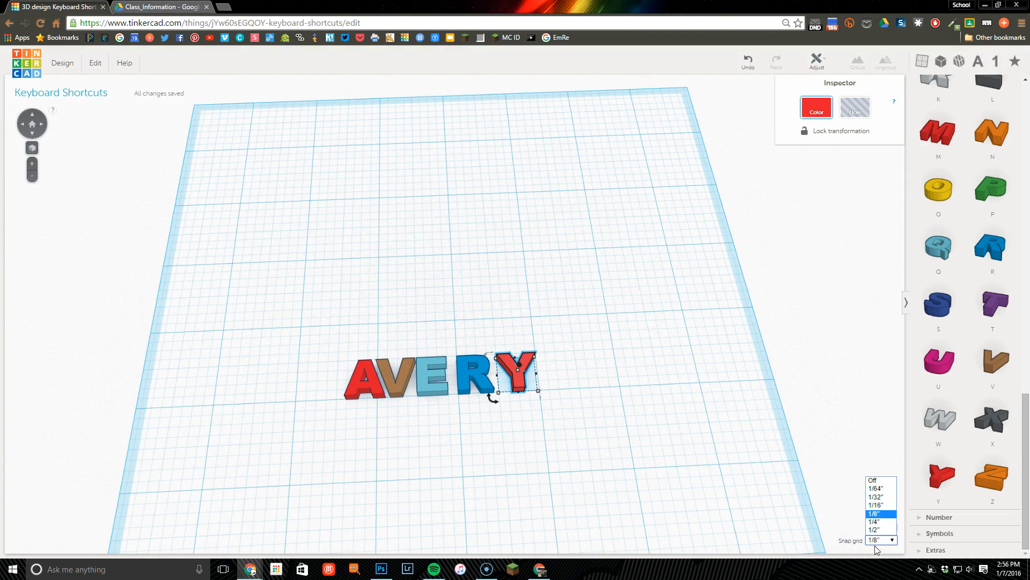
{"action": "left_click", "coordinate": [876, 487]}
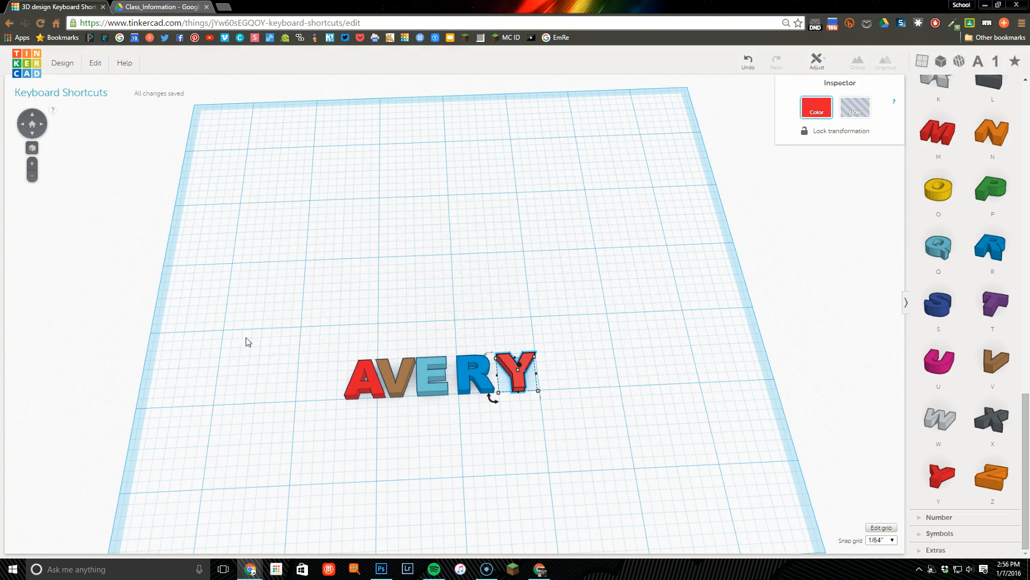
Nudge the letter V left until its slanted edge slightly overlaps the A.
{"action": "left_click", "coordinate": [388, 378]}
{"action": "left_click", "coordinate": [33, 149]}
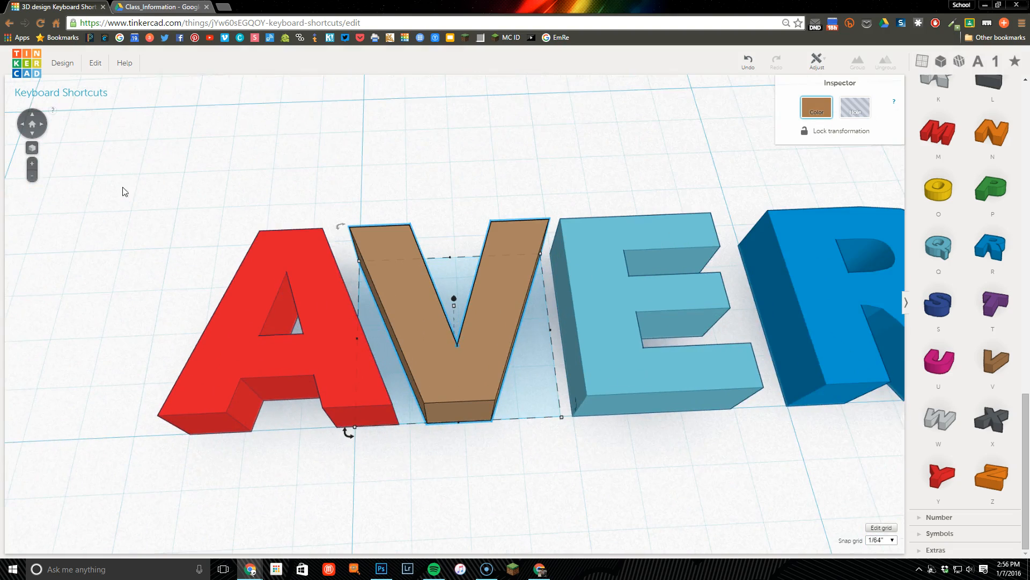
{"action": "key", "text": "Left"}
{"action": "key", "text": "Left"}
{"action": "key", "text": "Left"}
{"action": "key", "text": "Left"}
{"action": "key", "text": "Left"}
{"action": "key", "text": "Left"}
{"action": "key", "text": "Left"}
{"action": "key", "text": "Left"}
{"action": "key", "text": "Left"}
{"action": "key", "text": "Left"}
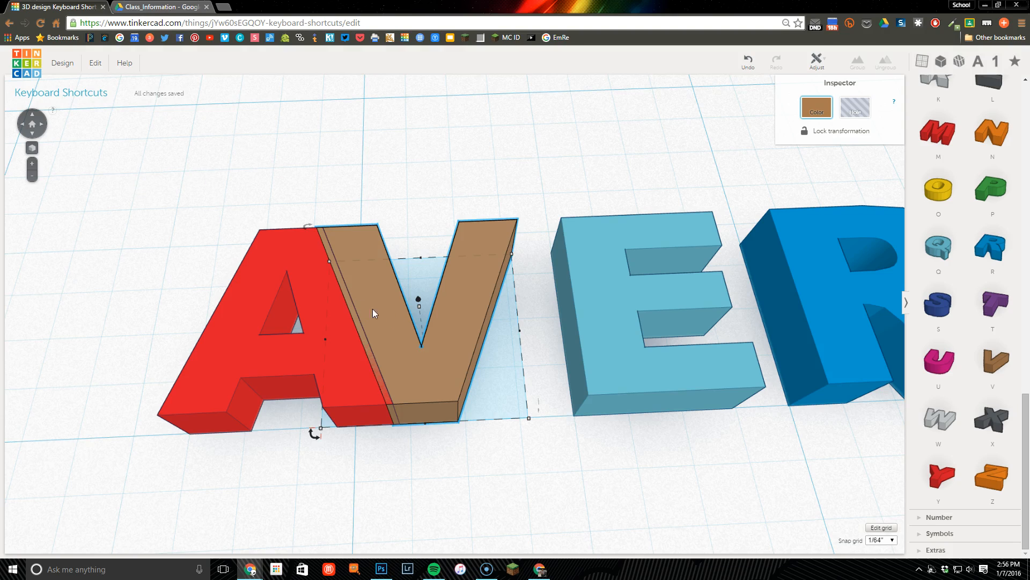
Nudge the letter E left until it slightly overlaps the upper arm of the V.
{"action": "left_click", "coordinate": [587, 337]}
{"action": "key", "text": "Left"}
{"action": "key", "text": "Left"}
{"action": "key", "text": "Left"}
{"action": "key", "text": "Left"}
{"action": "key", "text": "Left"}
{"action": "key", "text": "Left"}
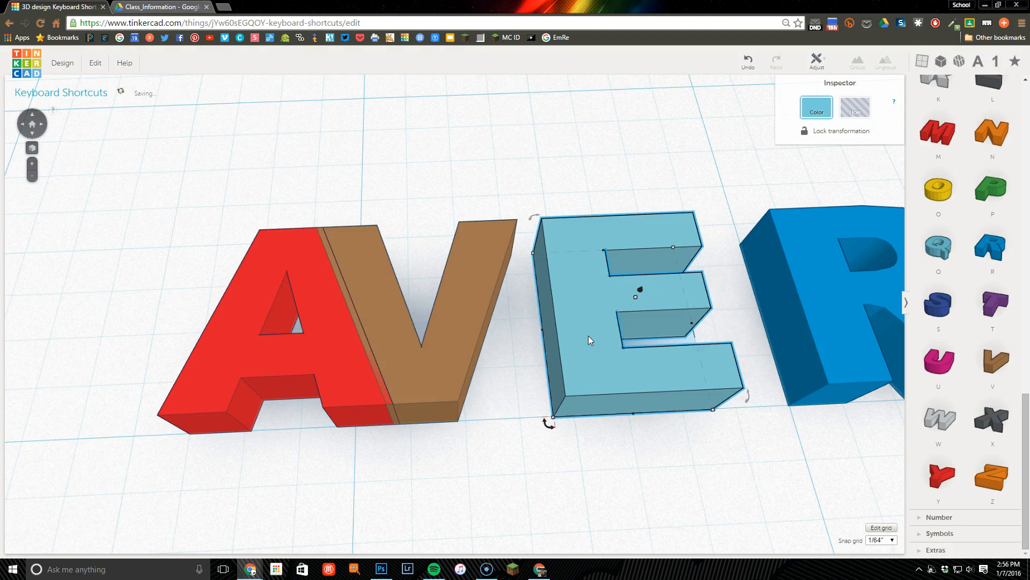
{"action": "key", "text": "Left"}
{"action": "key", "text": "Left"}
{"action": "key", "text": "Left"}
{"action": "key", "text": "Left"}
{"action": "key", "text": "Left"}
{"action": "key", "text": "Left"}
{"action": "key", "text": "Left"}
{"action": "key", "text": "Left"}
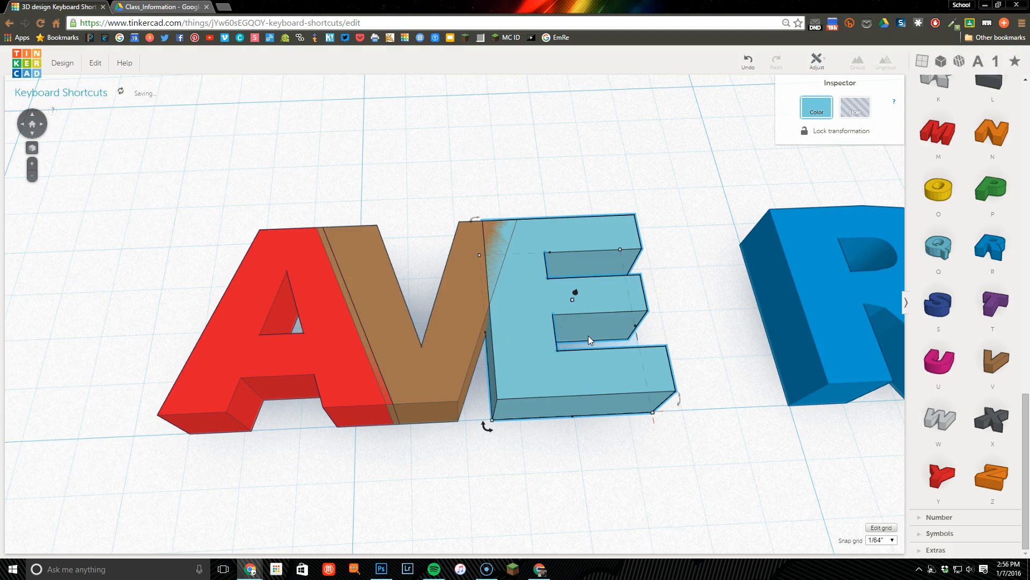
Nudge the letter R left until it slightly overlaps the ends of the E.
{"action": "left_click", "coordinate": [799, 283]}
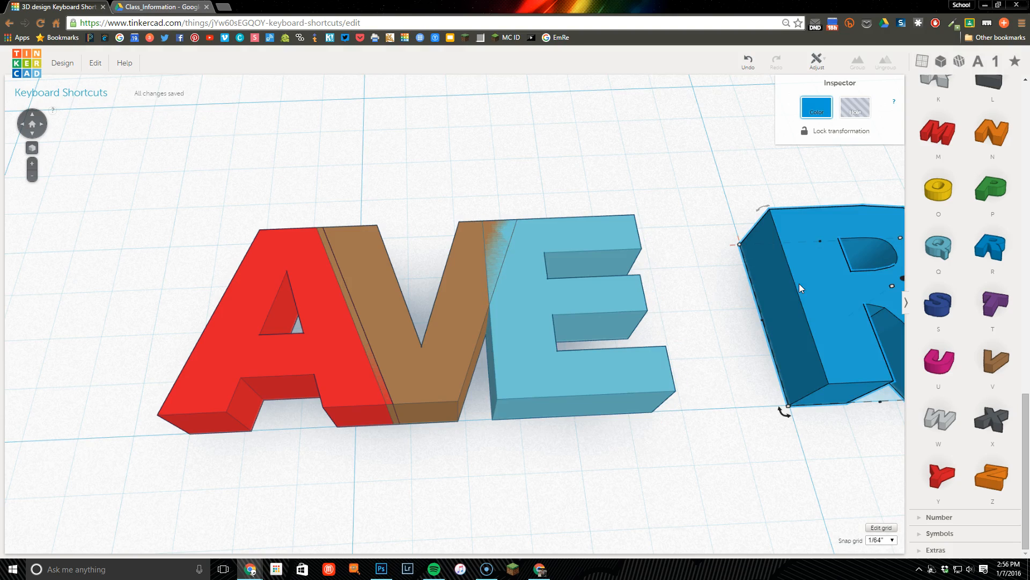
{"action": "key", "text": "Left"}
{"action": "key", "text": "Left"}
{"action": "key", "text": "Left"}
{"action": "key", "text": "Left"}
{"action": "key", "text": "Left"}
{"action": "key", "text": "Left"}
{"action": "key", "text": "Left"}
{"action": "key", "text": "Left"}
{"action": "key", "text": "Left"}
{"action": "key", "text": "Left"}
{"action": "key", "text": "Left"}
{"action": "key", "text": "Left"}
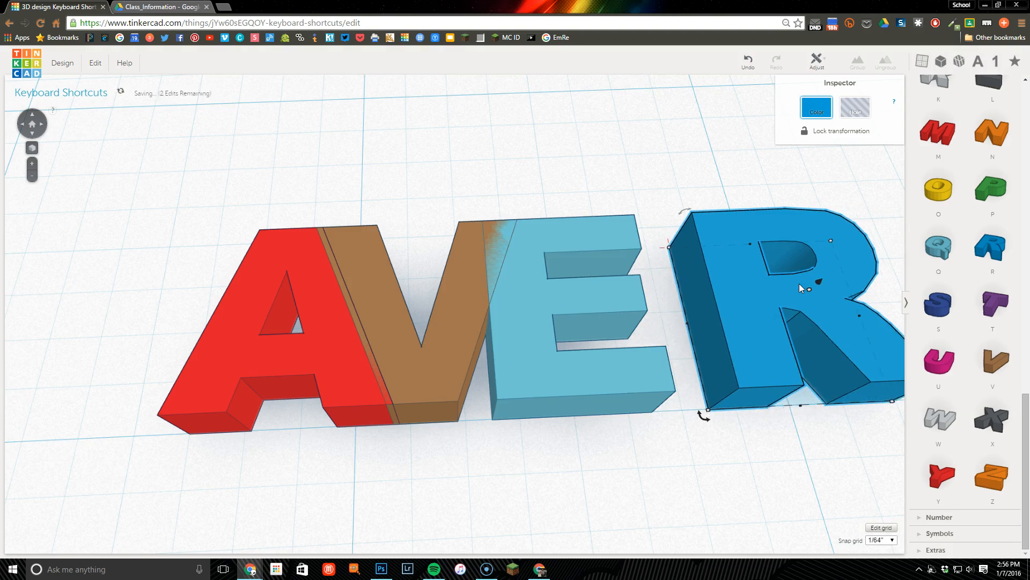
{"action": "key", "text": "Left"}
{"action": "key", "text": "Left"}
{"action": "key", "text": "Left"}
{"action": "key", "text": "Left"}
{"action": "key", "text": "Left"}
{"action": "key", "text": "Left"}
{"action": "key", "text": "Left"}
{"action": "key", "text": "Left"}
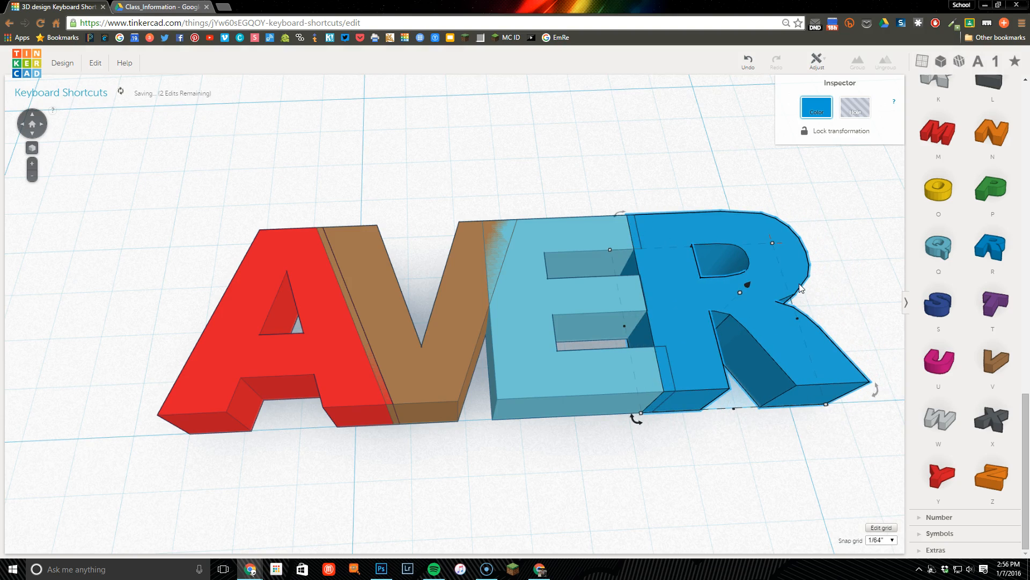
Nudge the letter Y left until it overlaps the edge of the R.
{"action": "scroll", "coordinate": [802, 284], "scroll_direction": "down", "scroll_amount": 5}
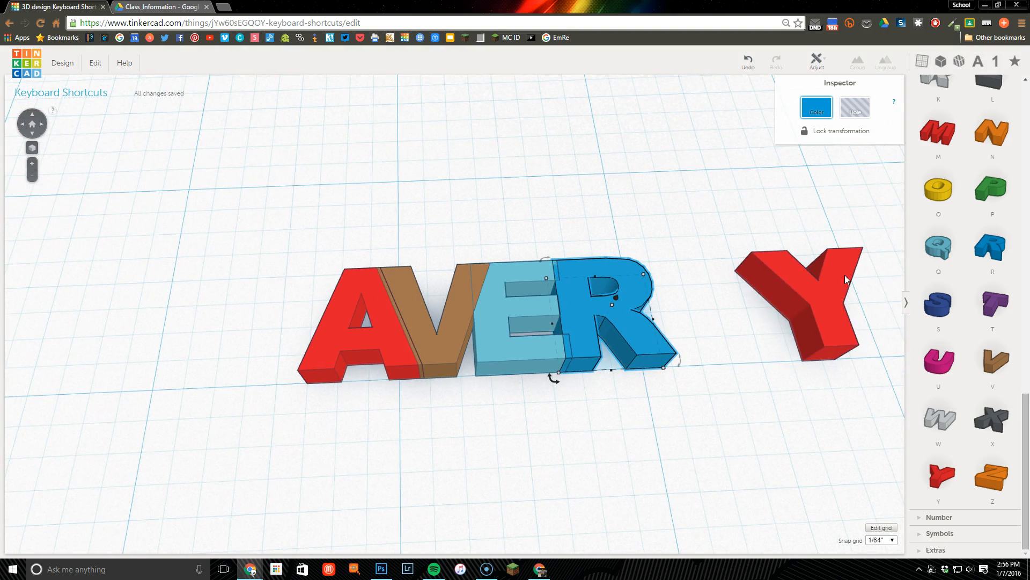
{"action": "left_click", "coordinate": [820, 297]}
{"action": "key", "text": "Left"}
{"action": "key", "text": "Left"}
{"action": "key", "text": "Left"}
{"action": "key", "text": "Left"}
{"action": "key", "text": "Left"}
{"action": "key", "text": "Left"}
{"action": "key", "text": "Left"}
{"action": "key", "text": "Left"}
{"action": "key", "text": "Left"}
{"action": "key", "text": "Left"}
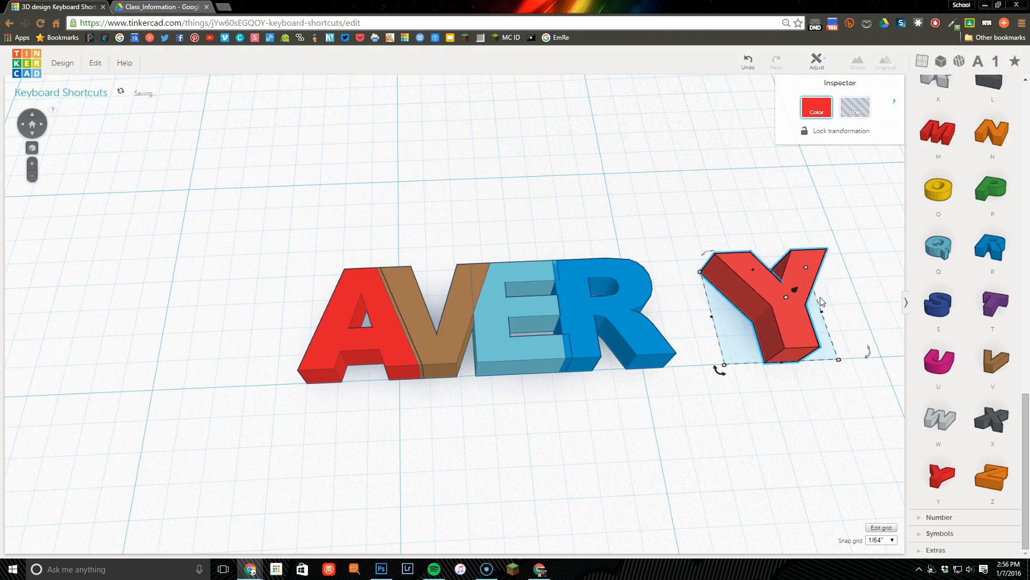
{"action": "key", "text": "Left"}
{"action": "key", "text": "Left"}
{"action": "key", "text": "Left"}
{"action": "key", "text": "Left"}
{"action": "key", "text": "Left"}
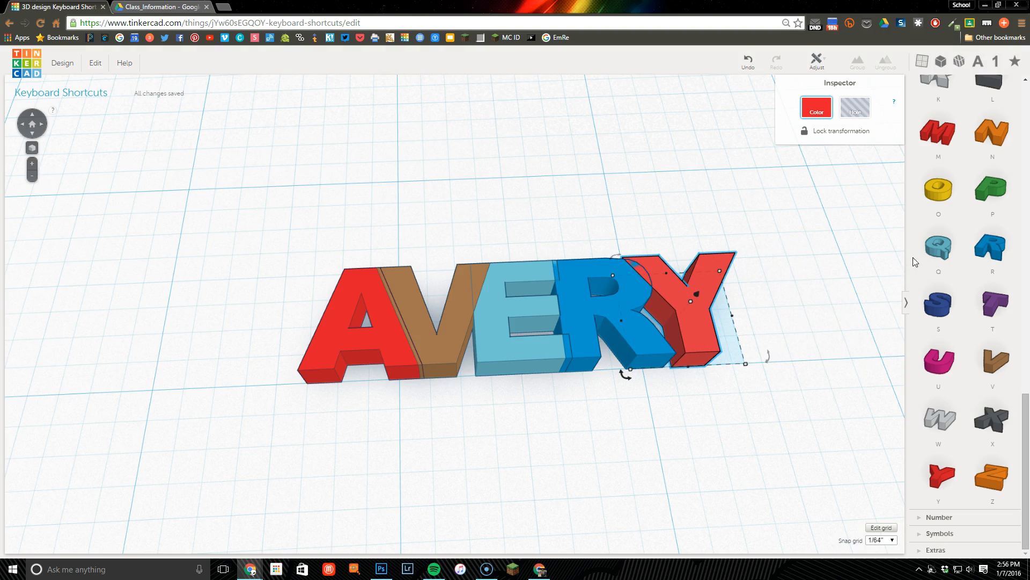
{"action": "left_click_drag", "start_coordinate": [938, 303], "coordinate": [536, 155]}
{"action": "left_click_drag", "start_coordinate": [994, 304], "coordinate": [626, 161]}
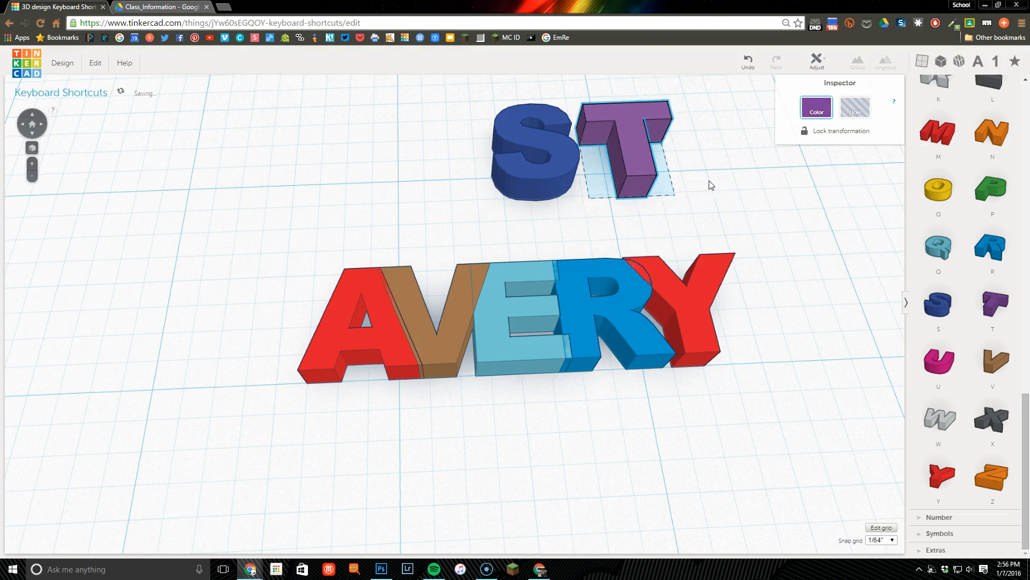
{"action": "right_click_drag", "start_coordinate": [710, 184], "coordinate": [682, 182]}
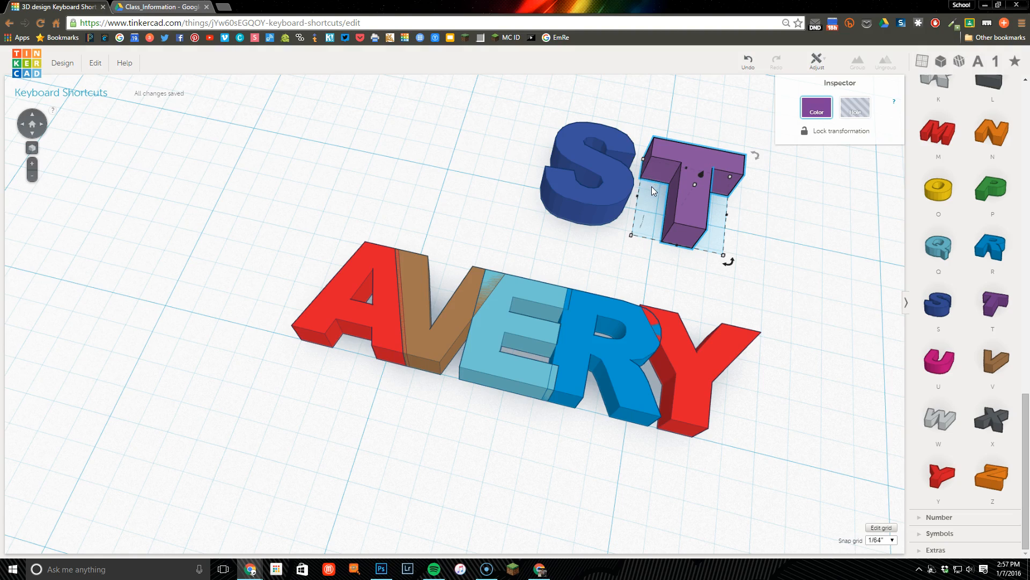
{"action": "left_click", "coordinate": [611, 195]}
{"action": "left_click_drag", "start_coordinate": [743, 251], "coordinate": [614, 192]}
{"action": "key", "text": "Delete"}
Select all five letters on the workplane and group them into one shape.
{"action": "right_click_drag", "start_coordinate": [580, 239], "coordinate": [616, 207]}
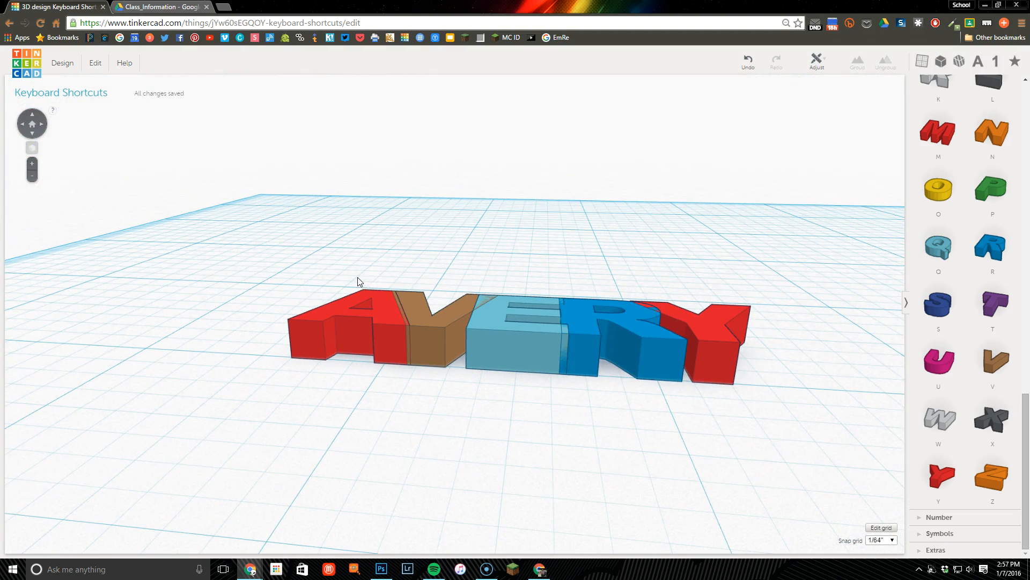
{"action": "key", "text": "ctrl+a"}
{"action": "key", "text": "ctrl+g"}
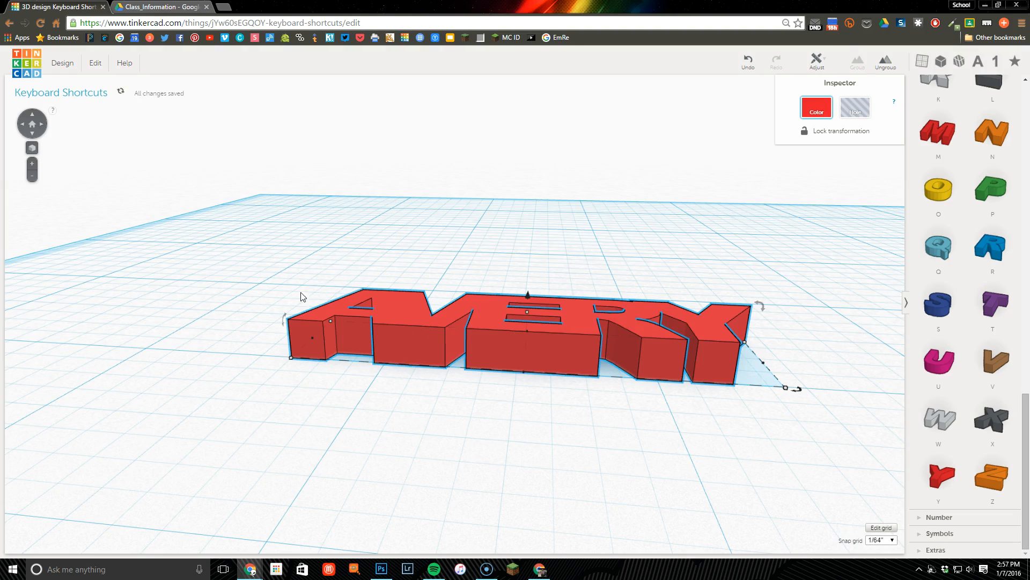
Enlarge the grouped letters proportionally, and shift them about 0.26" left and 0.2" back on the workplane.
{"action": "right_click_drag", "start_coordinate": [507, 250], "coordinate": [532, 332]}
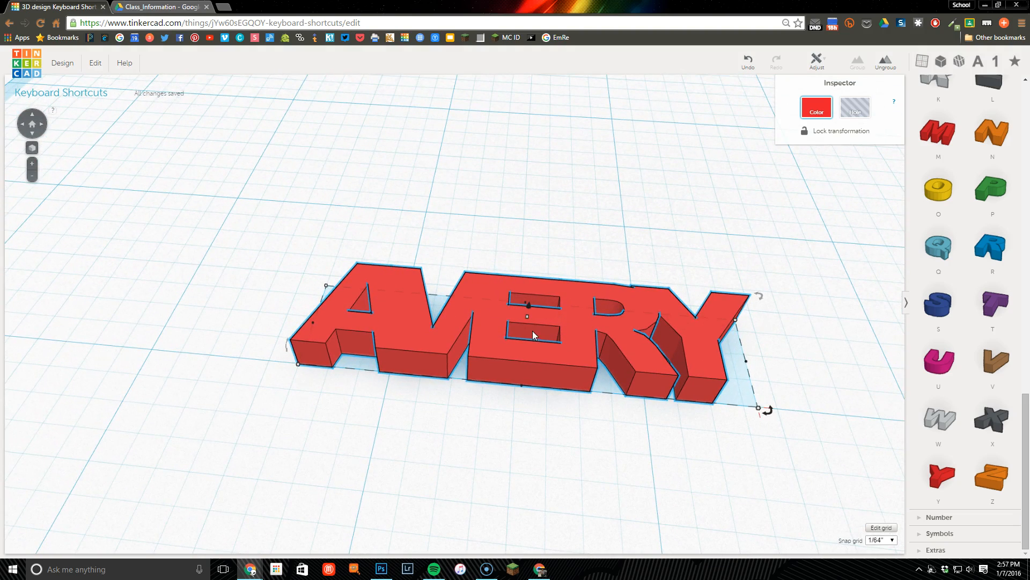
{"action": "right_click_drag", "start_coordinate": [499, 248], "coordinate": [510, 180]}
{"action": "right_click_drag", "start_coordinate": [507, 370], "coordinate": [517, 437]}
{"action": "scroll", "coordinate": [540, 364], "scroll_direction": "down", "scroll_amount": 3}
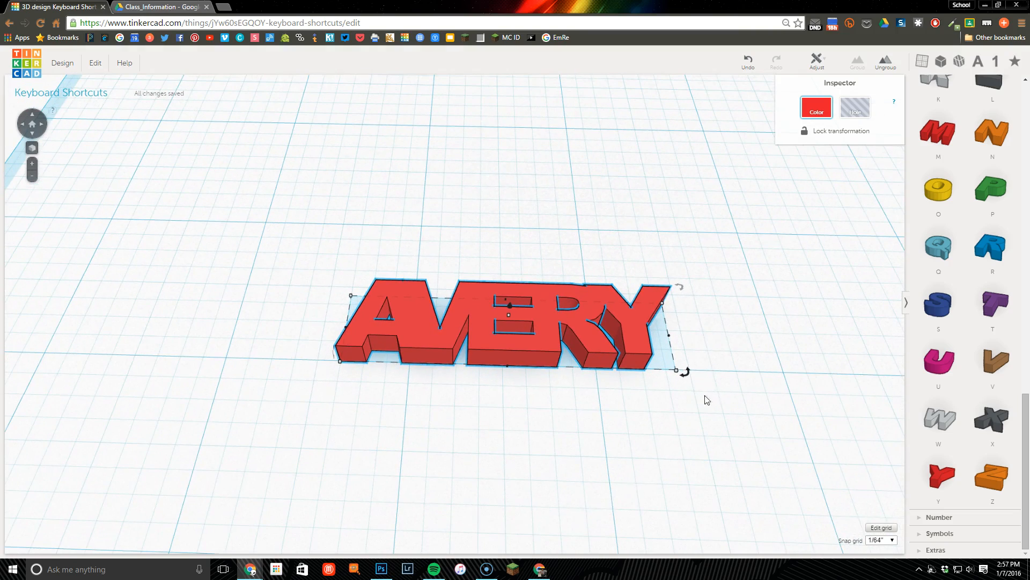
{"action": "left_click_drag", "start_coordinate": [677, 373], "coordinate": [698, 403], "text": "shift"}
{"action": "left_click_drag", "start_coordinate": [606, 375], "coordinate": [560, 340]}
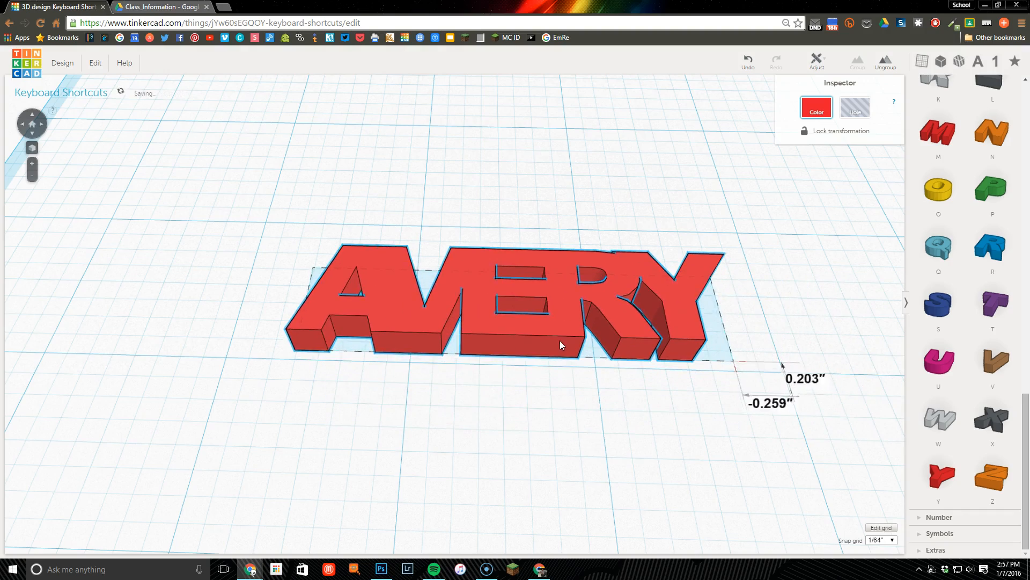
Place a Tube thin ring beside the letter A so that its edge overlaps the A's front corner.
{"action": "left_click", "coordinate": [481, 388]}
{"action": "right_click_drag", "start_coordinate": [482, 388], "coordinate": [391, 348]}
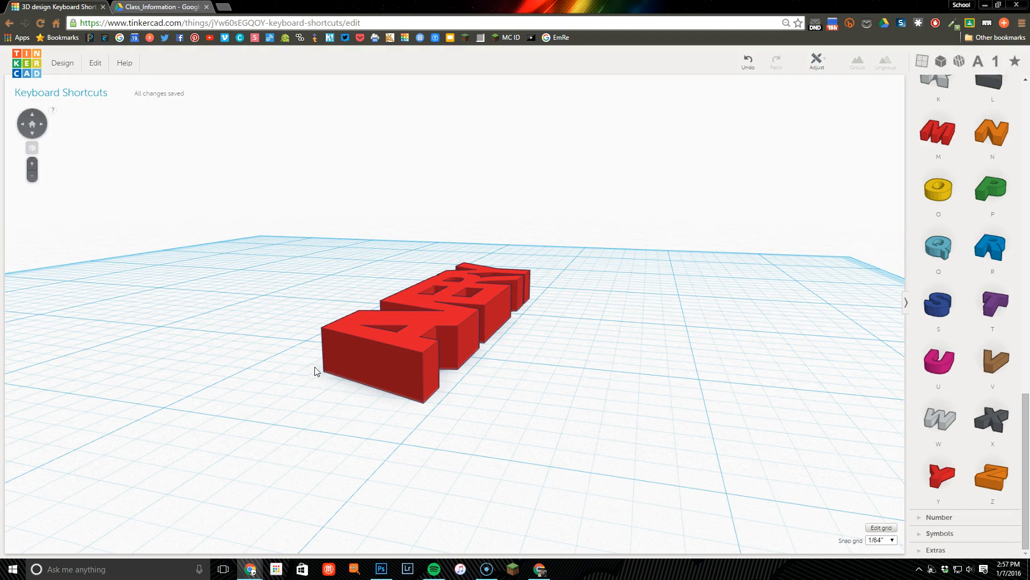
{"action": "right_click_drag", "start_coordinate": [558, 374], "coordinate": [832, 387]}
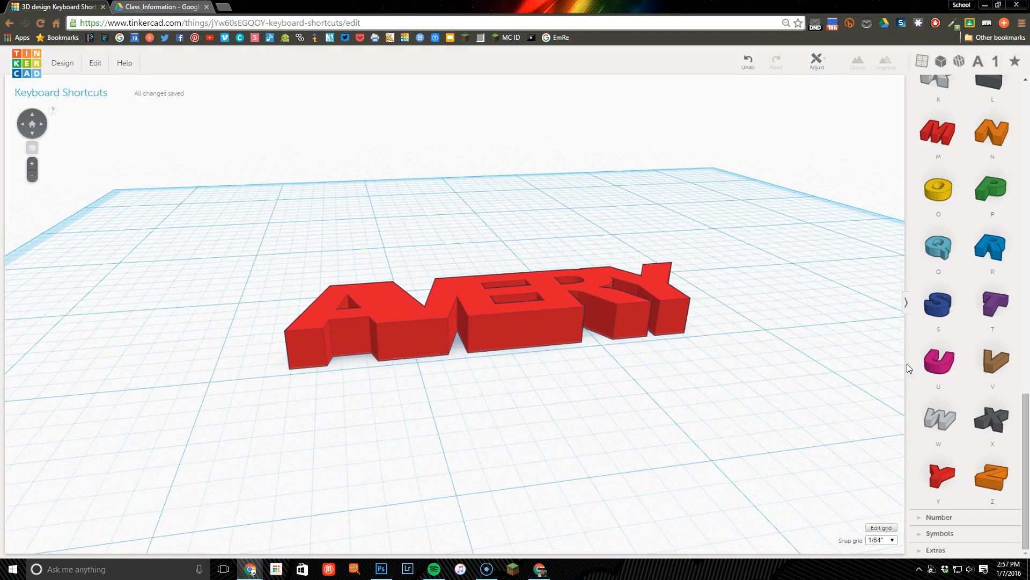
{"action": "scroll", "coordinate": [932, 361], "scroll_direction": "up", "scroll_amount": 4}
{"action": "scroll", "coordinate": [932, 362], "scroll_direction": "up", "scroll_amount": 7}
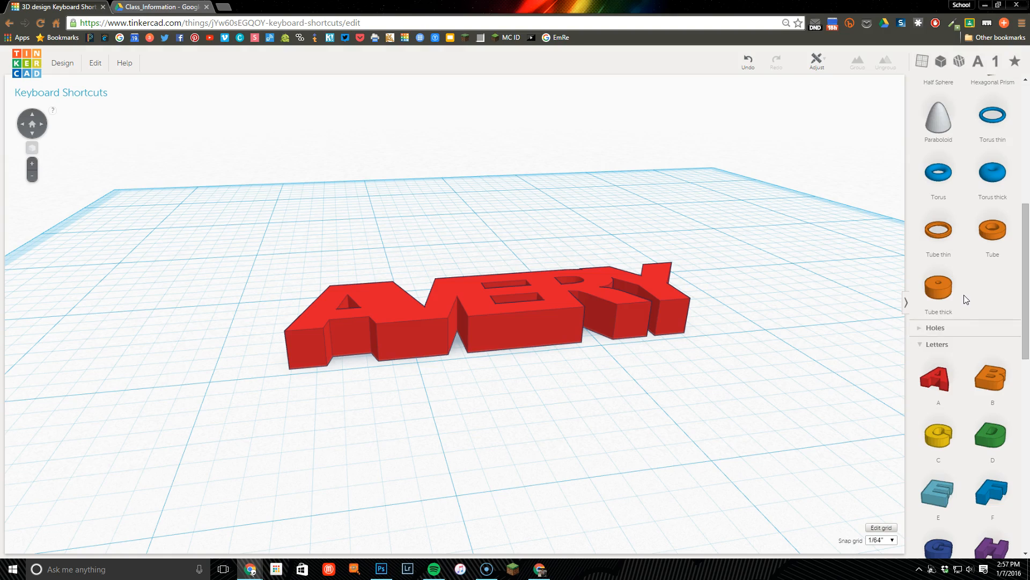
{"action": "scroll", "coordinate": [965, 299], "scroll_direction": "up", "scroll_amount": 7}
{"action": "scroll", "coordinate": [973, 301], "scroll_direction": "down", "scroll_amount": 5}
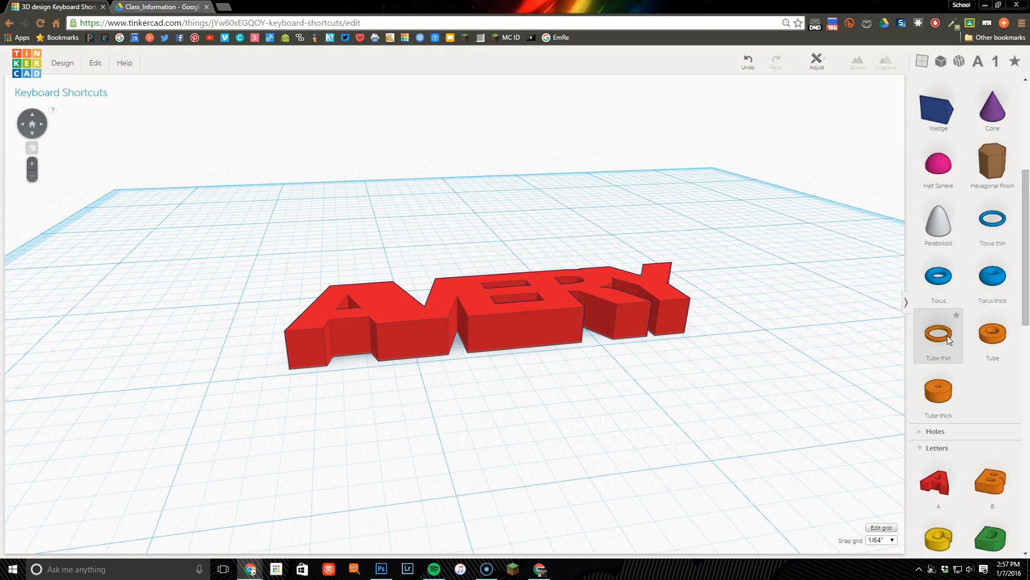
{"action": "left_click_drag", "start_coordinate": [933, 339], "coordinate": [211, 360]}
{"action": "left_click_drag", "start_coordinate": [301, 408], "coordinate": [281, 395]}
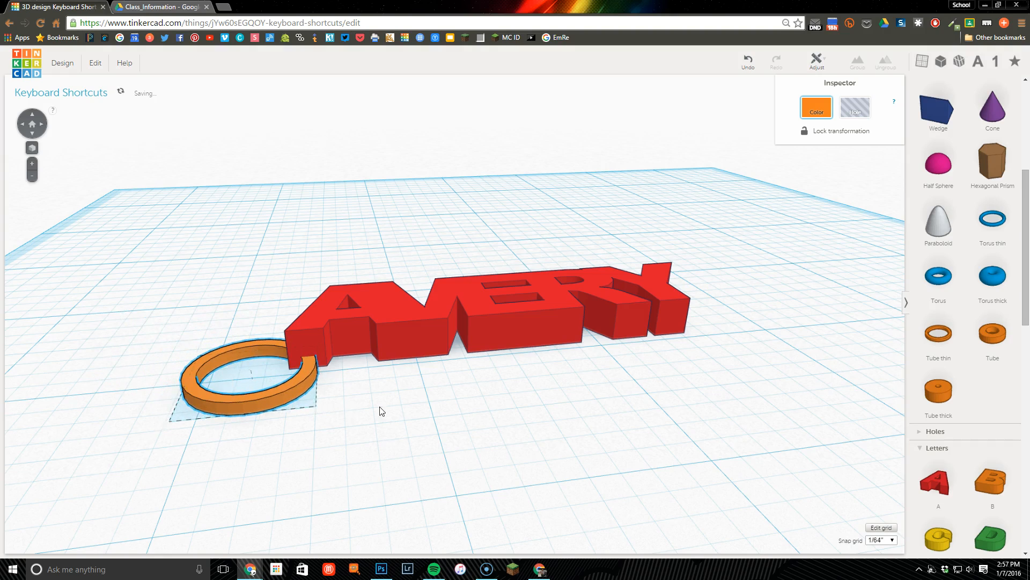
Shrink the thin tube ring from its outer corner, keeping it overlapping the letter A.
{"action": "right_click_drag", "start_coordinate": [381, 409], "coordinate": [442, 408]}
{"action": "scroll", "coordinate": [443, 408], "scroll_direction": "down", "scroll_amount": 3}
{"action": "left_click_drag", "start_coordinate": [336, 448], "coordinate": [342, 425]}
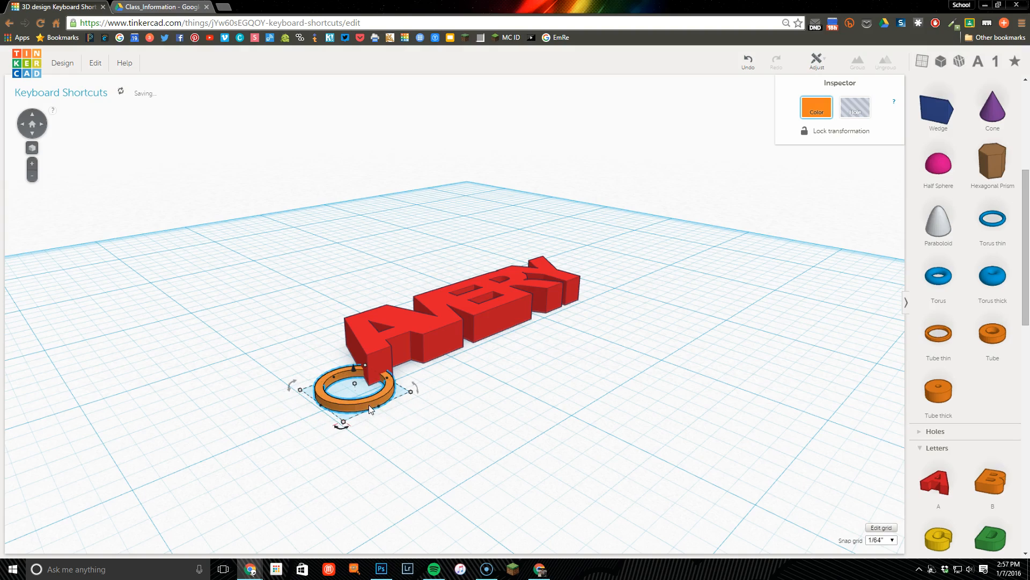
{"action": "left_click", "coordinate": [374, 411]}
Group the ring with the letters and move the combined shape toward the front of the workplane.
{"action": "right_click_drag", "start_coordinate": [424, 409], "coordinate": [310, 398]}
{"action": "left_click_drag", "start_coordinate": [290, 389], "coordinate": [768, 285]}
{"action": "key", "text": "ctrl+g"}
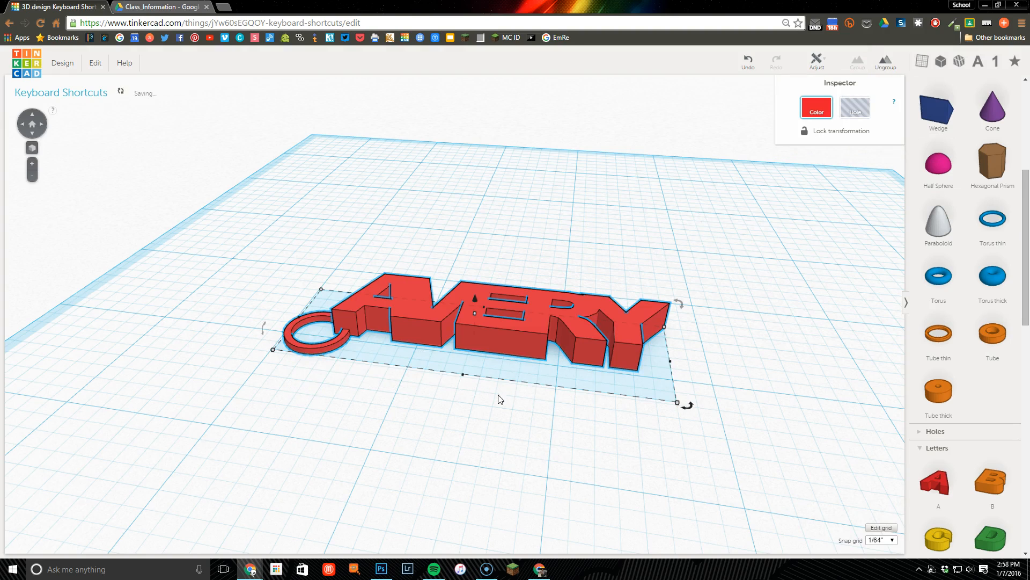
{"action": "left_click_drag", "start_coordinate": [478, 333], "coordinate": [433, 422]}
{"action": "scroll", "coordinate": [513, 360], "scroll_direction": "up", "scroll_amount": 5}
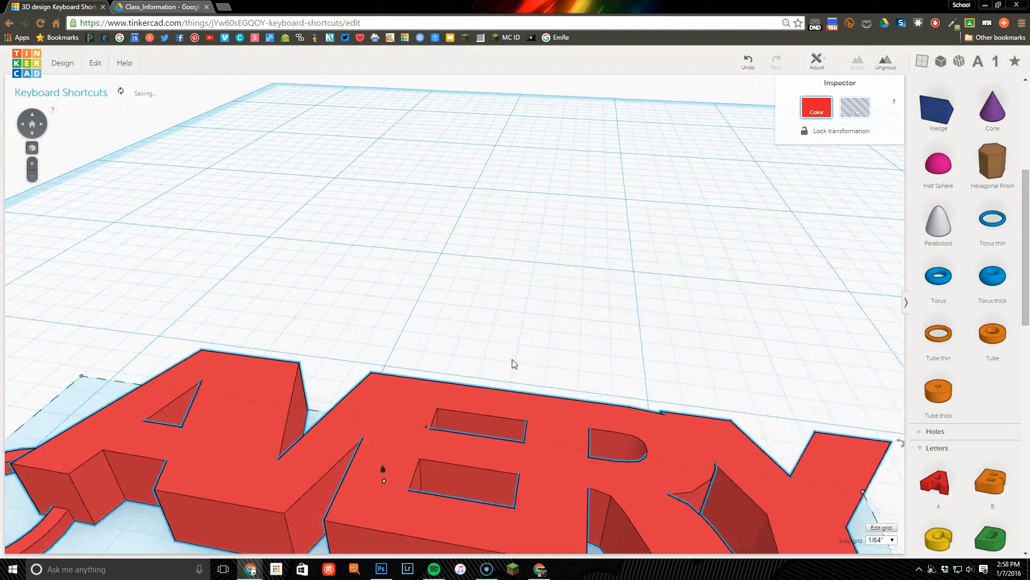
Place a letter A on the workplane behind the name tag and a letter V overlapping its right leg.
{"action": "scroll", "coordinate": [499, 373], "scroll_direction": "down", "scroll_amount": 7}
{"action": "left_click_drag", "start_coordinate": [478, 381], "coordinate": [439, 437]}
{"action": "scroll", "coordinate": [920, 397], "scroll_direction": "down", "scroll_amount": 2}
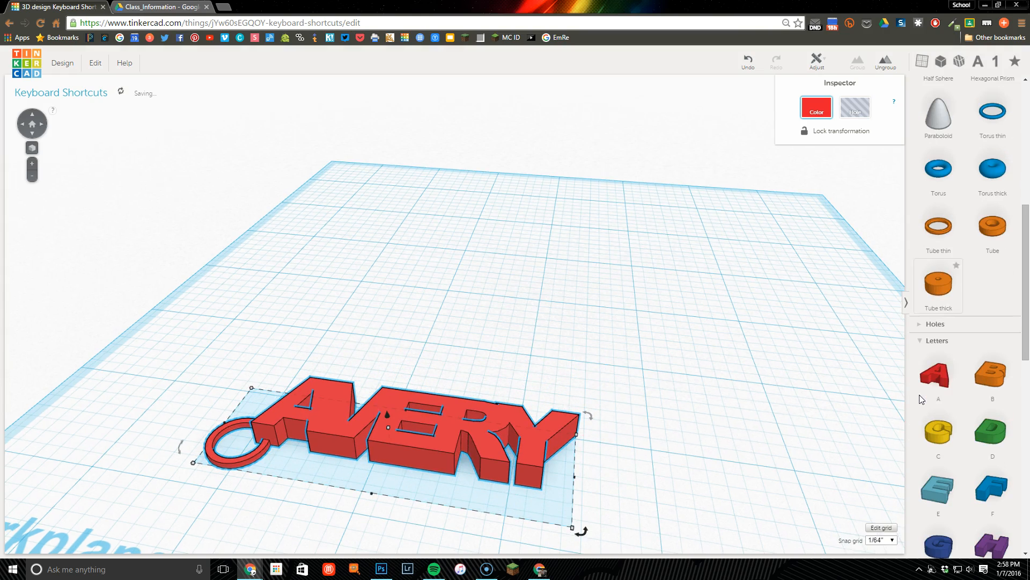
{"action": "left_click", "coordinate": [919, 382]}
{"action": "scroll", "coordinate": [949, 391], "scroll_direction": "down", "scroll_amount": 5}
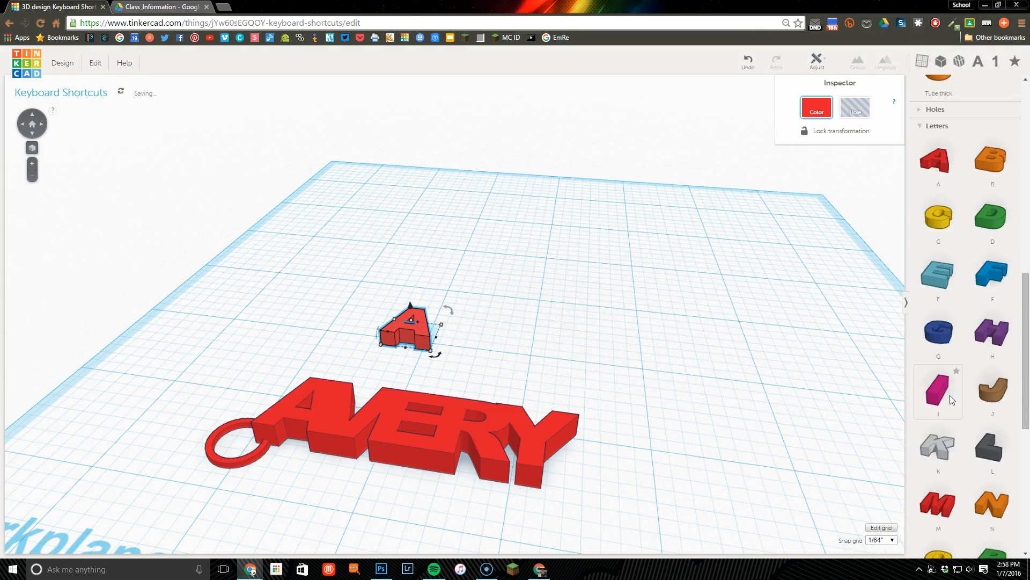
{"action": "scroll", "coordinate": [966, 413], "scroll_direction": "down", "scroll_amount": 1}
{"action": "left_click_drag", "start_coordinate": [995, 514], "coordinate": [443, 341]}
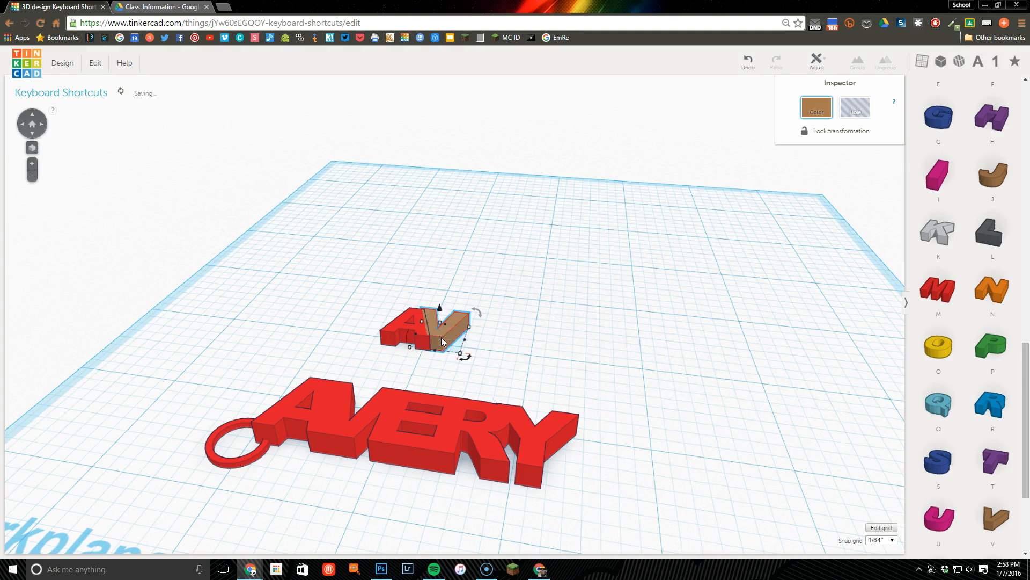
Nudge the V one step forward and one to the right, and raise it well above the A.
{"action": "left_click", "coordinate": [33, 148]}
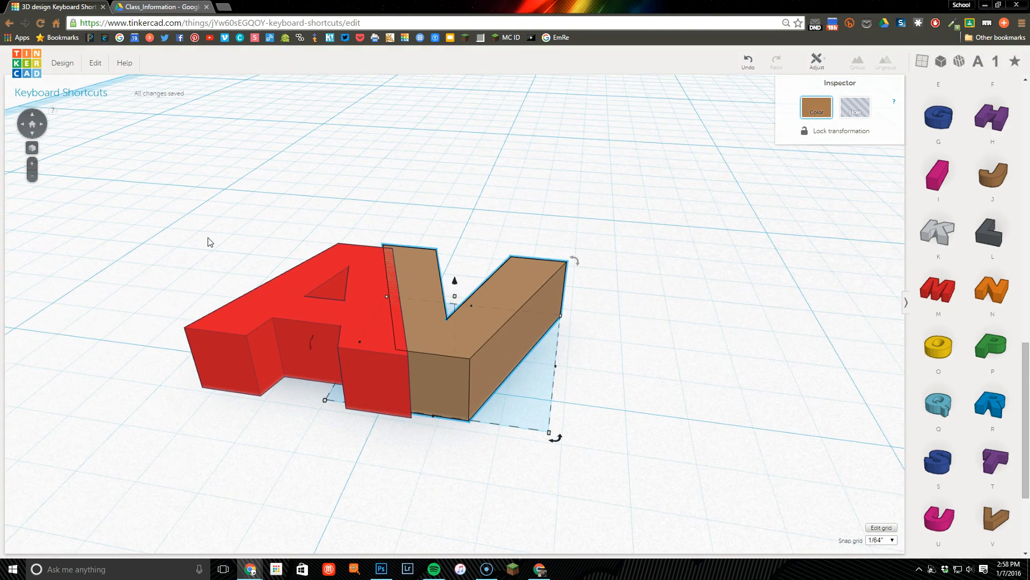
{"action": "key", "text": "Down"}
{"action": "key", "text": "Right"}
{"action": "left_click_drag", "start_coordinate": [460, 300], "coordinate": [465, 246]}
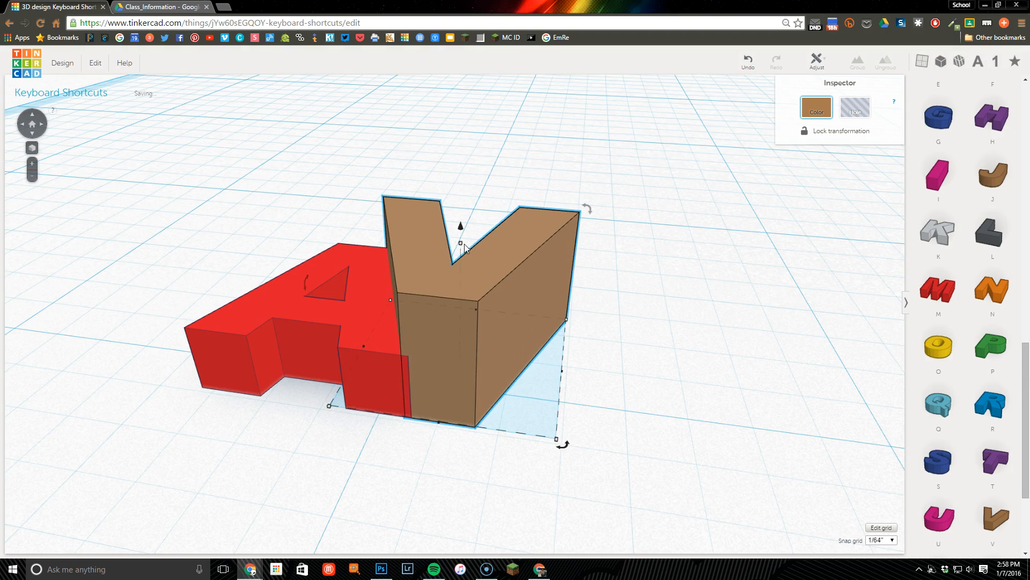
Nudge the raised V toward the front of the workplane, next to the A's right leg.
{"action": "right_click_drag", "start_coordinate": [603, 345], "coordinate": [638, 348]}
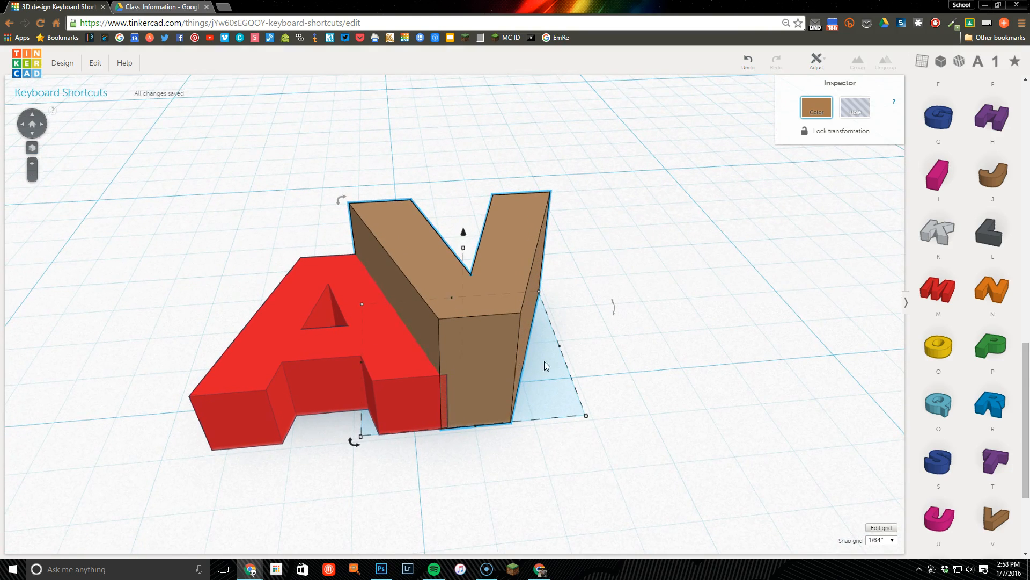
{"action": "key", "text": "Down"}
{"action": "key", "text": "Down"}
{"action": "key", "text": "Down"}
{"action": "key", "text": "Down"}
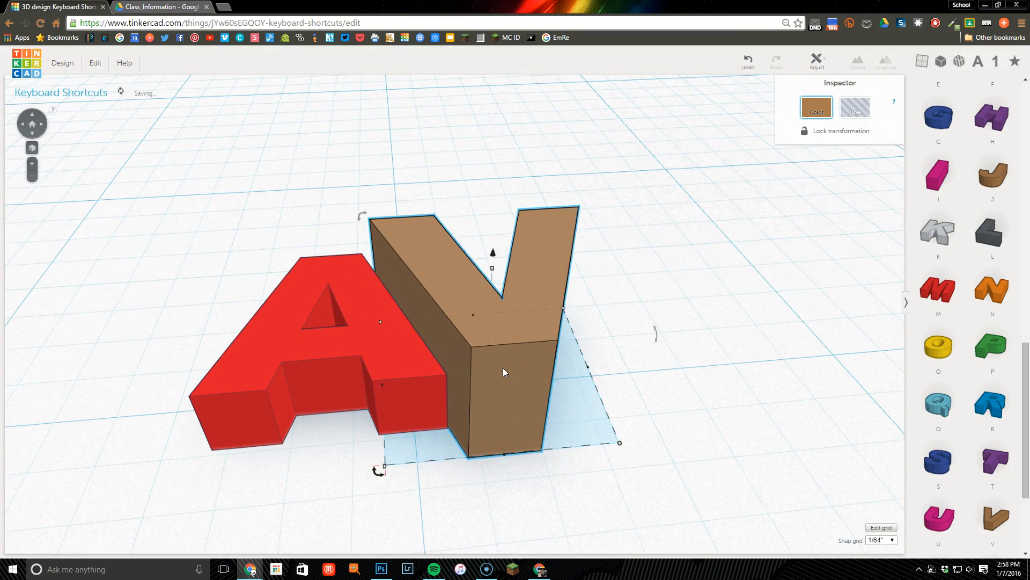
{"action": "key", "text": "Down"}
{"action": "key", "text": "Down"}
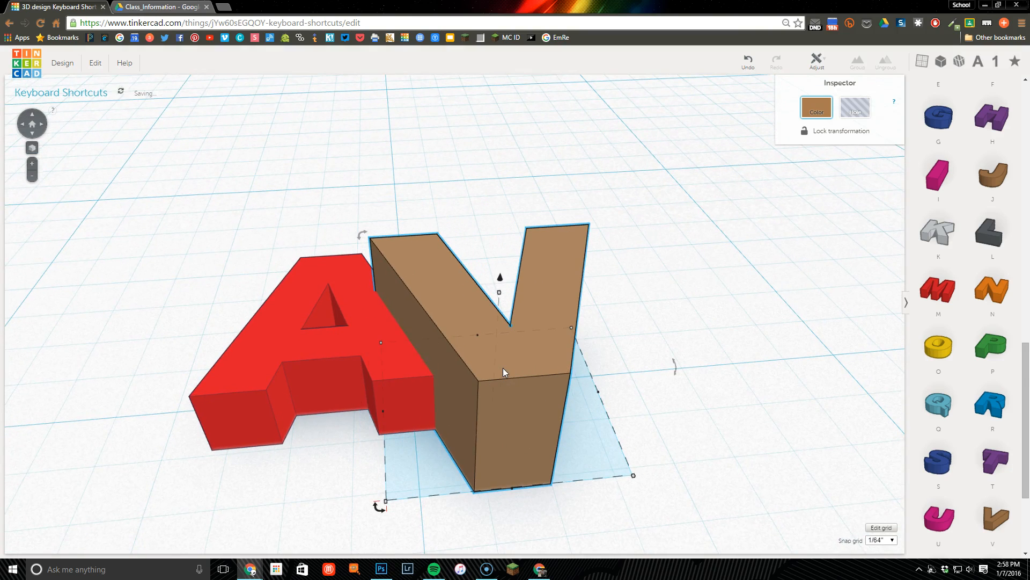
Lower the V's height to roughly match the A, and delete both practice letters.
{"action": "right_click_drag", "start_coordinate": [639, 317], "coordinate": [612, 295]}
{"action": "scroll", "coordinate": [634, 400], "scroll_direction": "down", "scroll_amount": 3}
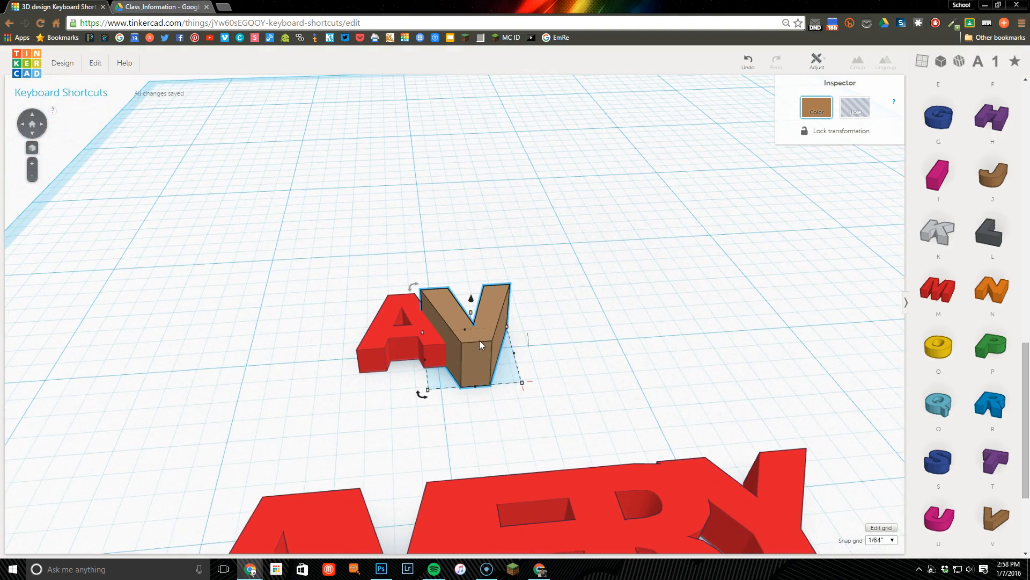
{"action": "left_click_drag", "start_coordinate": [471, 312], "coordinate": [468, 337]}
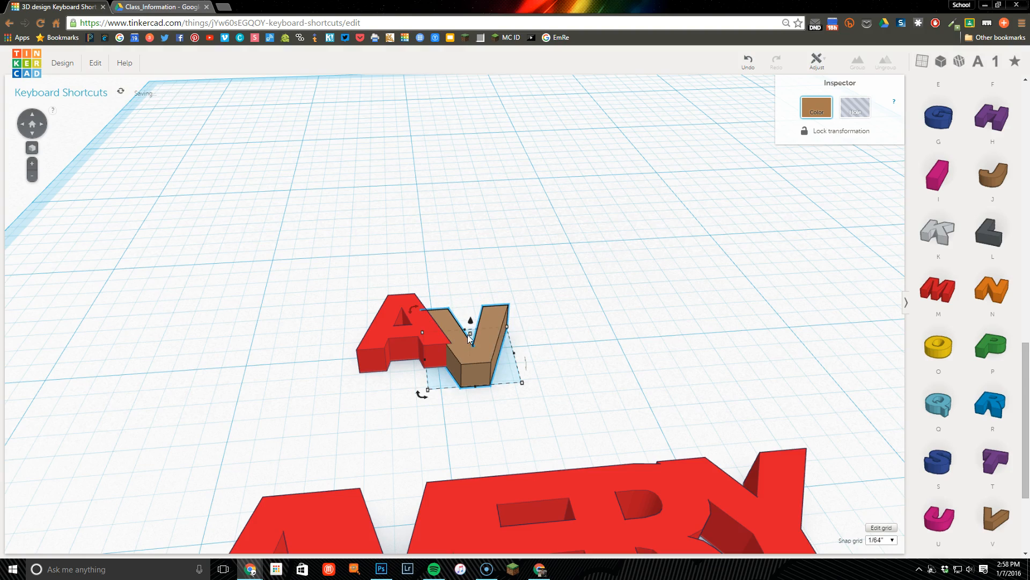
{"action": "key", "text": "Delete"}
{"action": "left_click", "coordinate": [425, 333]}
{"action": "key", "text": "Delete"}
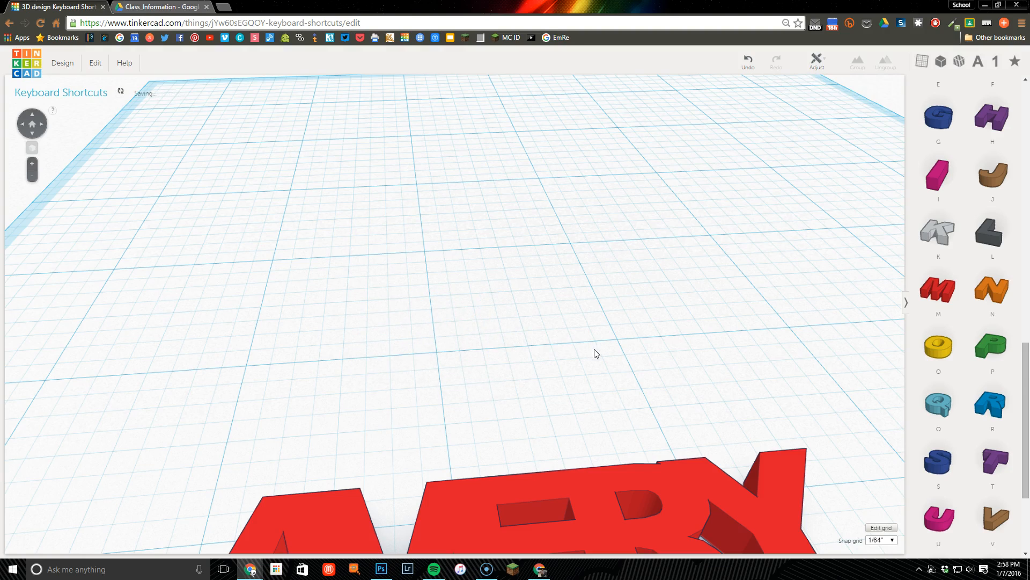
Place a Box behind the name tag, flatten it, and stretch it sideways into a long thin plate.
{"action": "scroll", "coordinate": [946, 323], "scroll_direction": "up", "scroll_amount": 15}
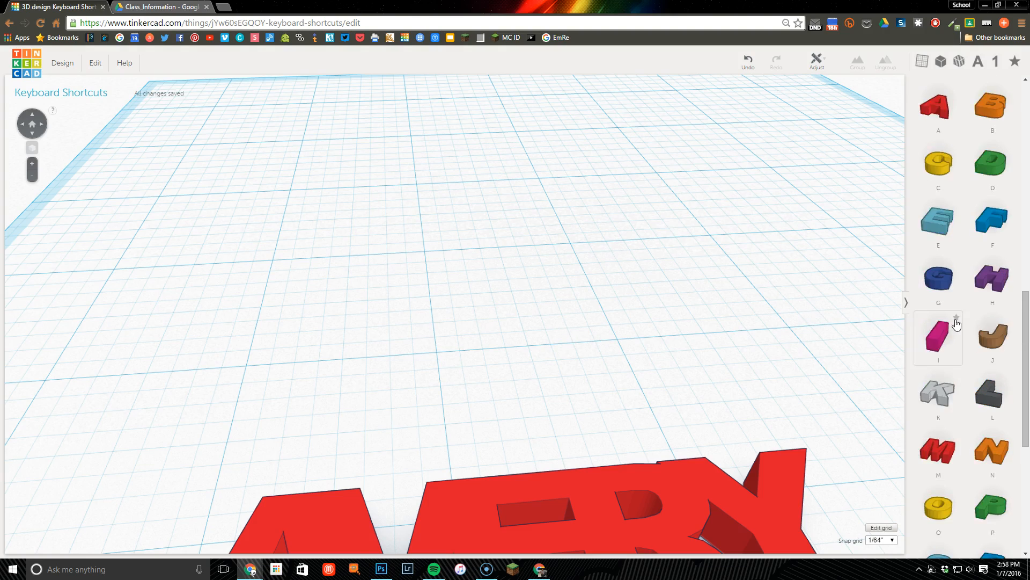
{"action": "left_click_drag", "start_coordinate": [931, 154], "coordinate": [355, 256]}
{"action": "left_click_drag", "start_coordinate": [329, 107], "coordinate": [342, 247]}
{"action": "left_click_drag", "start_coordinate": [428, 260], "coordinate": [717, 263]}
{"action": "right_click_drag", "start_coordinate": [647, 327], "coordinate": [609, 299]}
{"action": "scroll", "coordinate": [937, 361], "scroll_direction": "down", "scroll_amount": 5}
Place a new workplane on the top face of the flat plate.
{"action": "scroll", "coordinate": [937, 359], "scroll_direction": "down", "scroll_amount": 2}
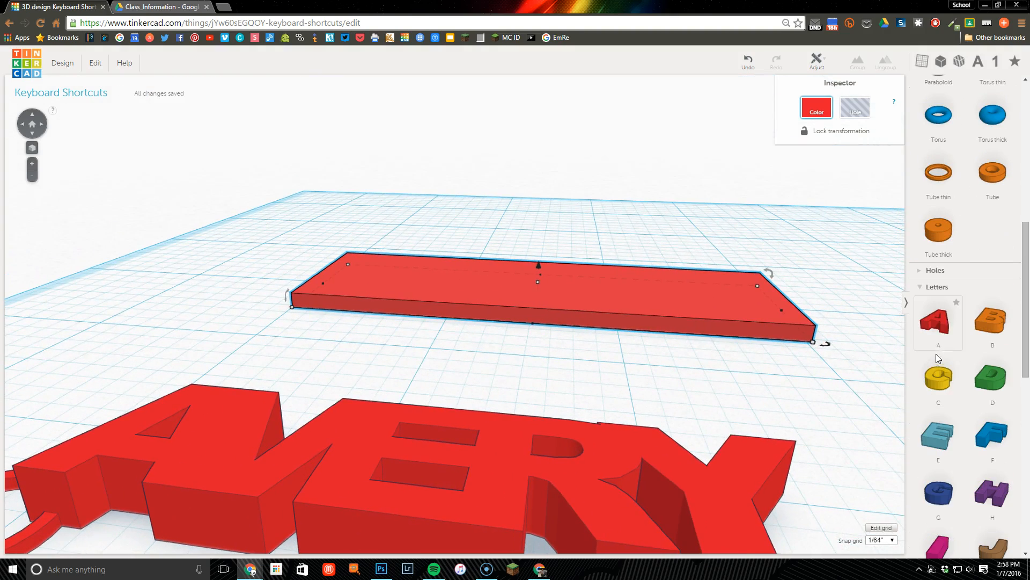
{"action": "left_click", "coordinate": [921, 61]}
{"action": "left_click_drag", "start_coordinate": [947, 123], "coordinate": [691, 259]}
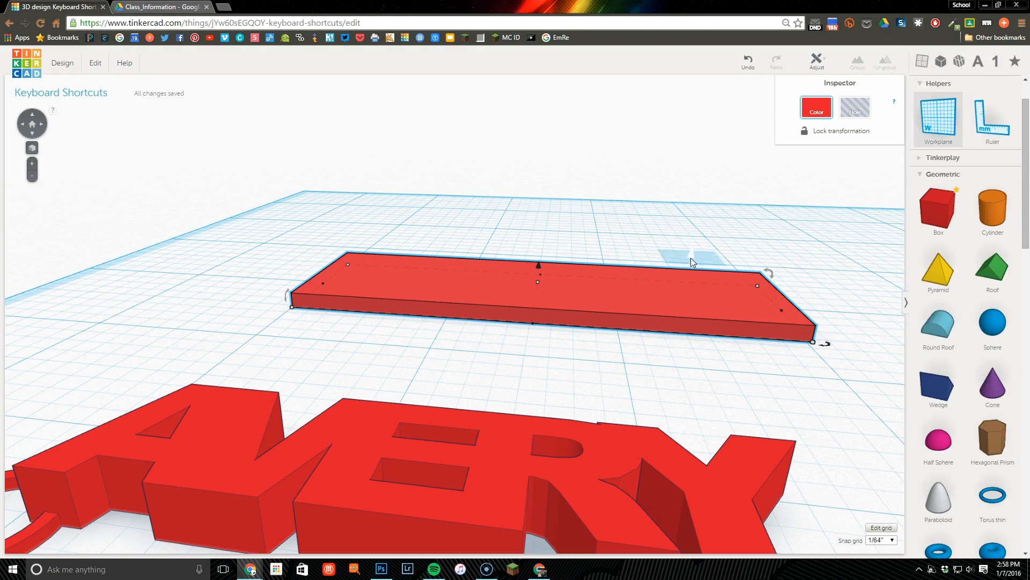
{"action": "left_click", "coordinate": [584, 288]}
{"action": "scroll", "coordinate": [888, 322], "scroll_direction": "down", "scroll_amount": 5}
{"action": "scroll", "coordinate": [741, 335], "scroll_direction": "up", "scroll_amount": 4}
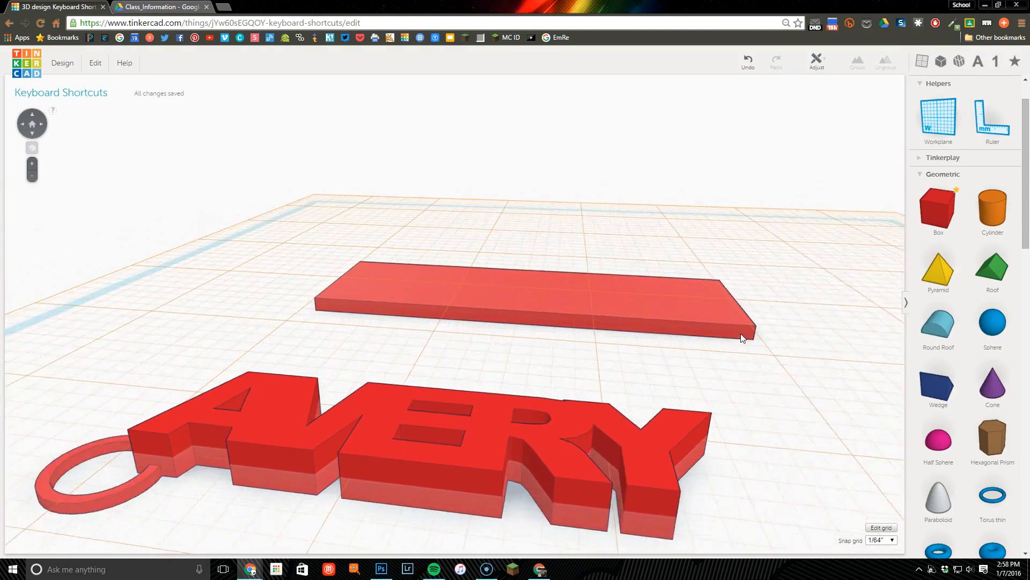
Place the letters A and V side by side on the left part of the plate's top face.
{"action": "scroll", "coordinate": [945, 380], "scroll_direction": "down", "scroll_amount": 7}
{"action": "left_click_drag", "start_coordinate": [943, 390], "coordinate": [416, 280]}
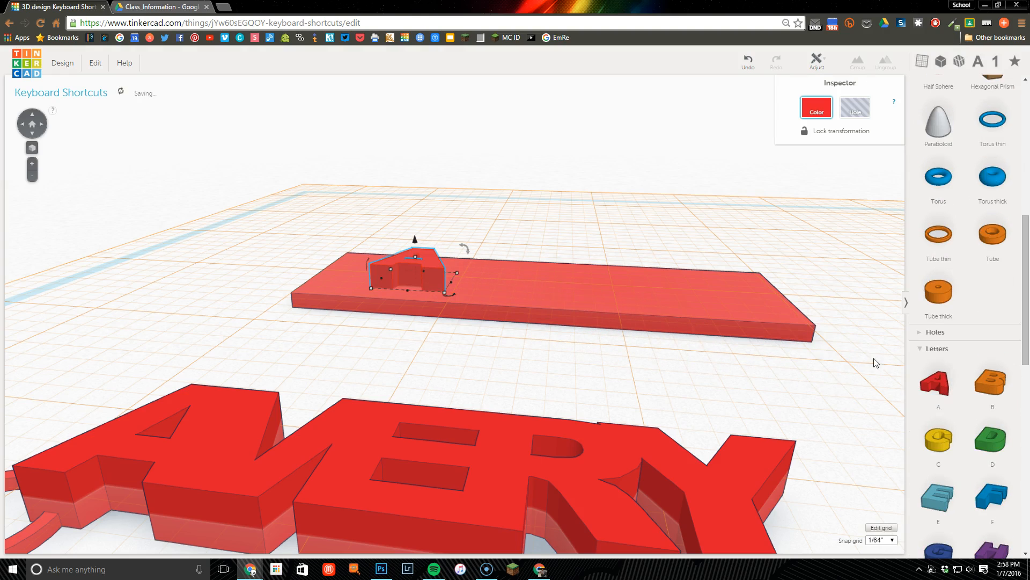
{"action": "scroll", "coordinate": [919, 369], "scroll_direction": "down", "scroll_amount": 7}
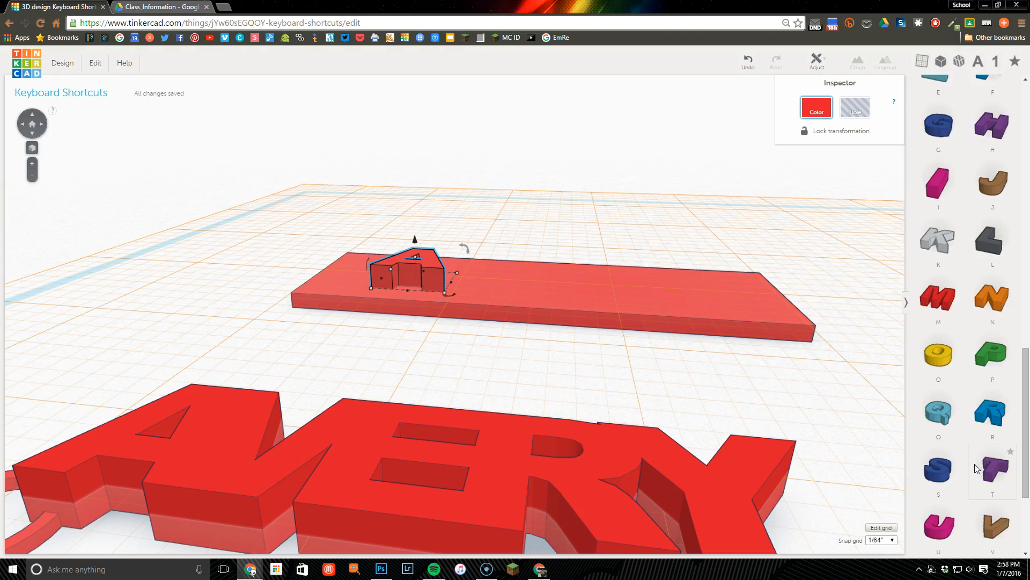
{"action": "scroll", "coordinate": [976, 464], "scroll_direction": "down", "scroll_amount": 1}
{"action": "left_click_drag", "start_coordinate": [992, 478], "coordinate": [466, 284]}
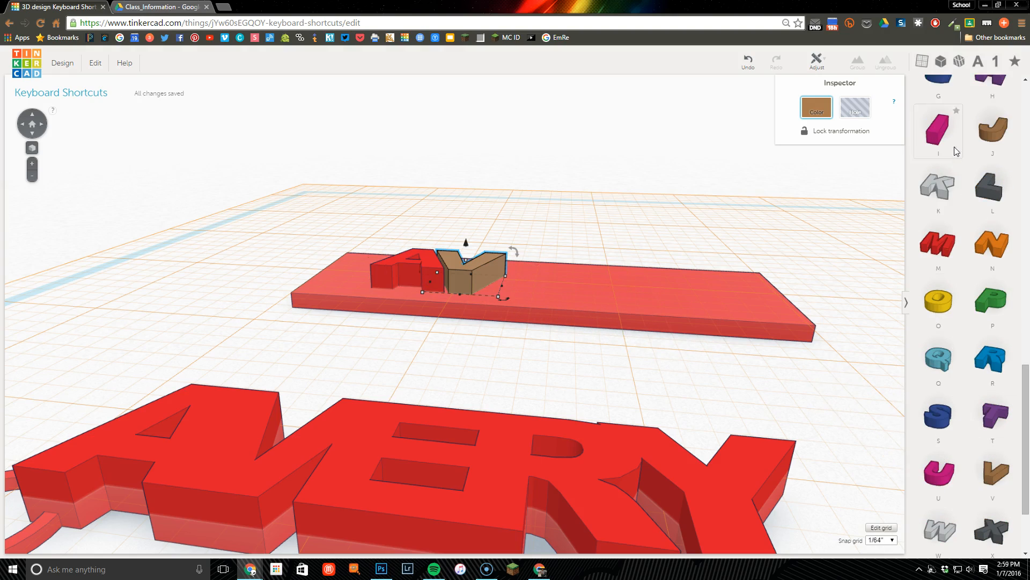
Place the letters E, R and Y in a row after the V on the plate.
{"action": "scroll", "coordinate": [956, 150], "scroll_direction": "up", "scroll_amount": 2}
{"action": "left_click_drag", "start_coordinate": [938, 122], "coordinate": [569, 253]}
{"action": "left_click_drag", "start_coordinate": [527, 288], "coordinate": [526, 288]}
{"action": "scroll", "coordinate": [972, 319], "scroll_direction": "down", "scroll_amount": 2}
{"action": "left_click_drag", "start_coordinate": [990, 350], "coordinate": [599, 291]}
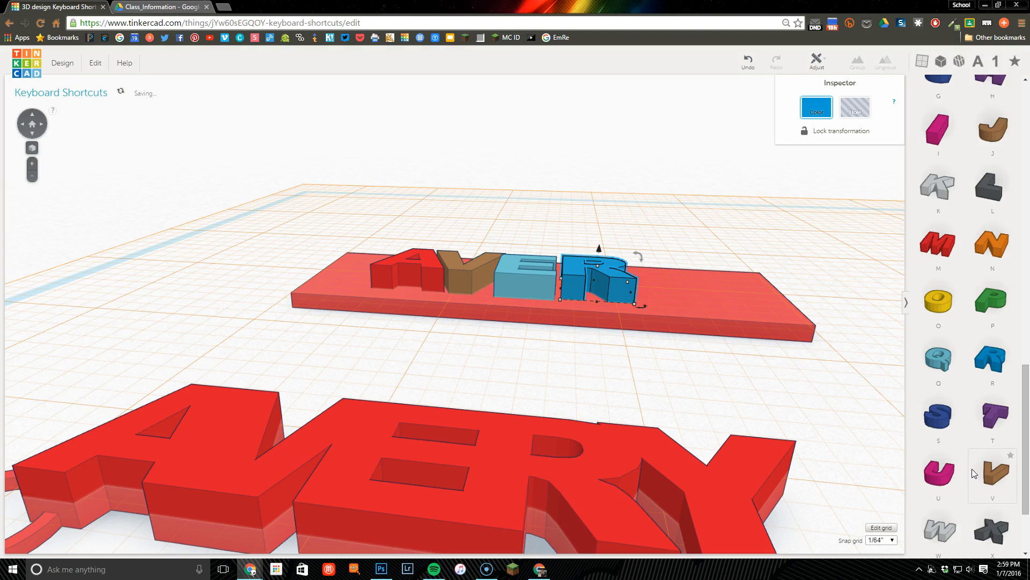
{"action": "scroll", "coordinate": [966, 375], "scroll_direction": "down", "scroll_amount": 1}
{"action": "left_click_drag", "start_coordinate": [940, 531], "coordinate": [671, 295]}
Nudge the Y back and to the right on the plate, away from the R.
{"action": "left_click", "coordinate": [32, 148]}
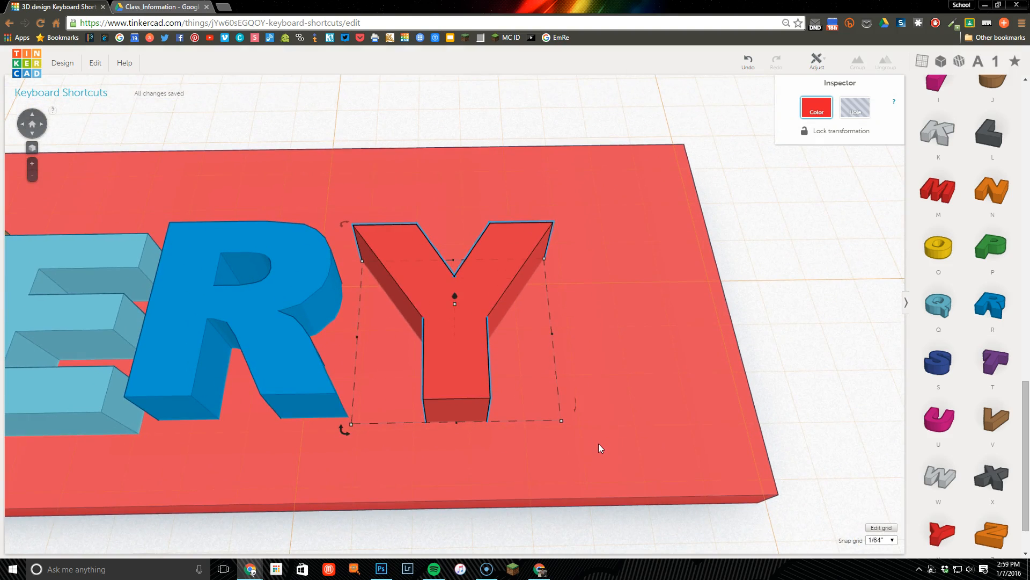
{"action": "key", "text": "Up"}
{"action": "key", "text": "Up"}
{"action": "key", "text": "Right"}
{"action": "key", "text": "Right"}
{"action": "key", "text": "Right"}
{"action": "key", "text": "Right"}
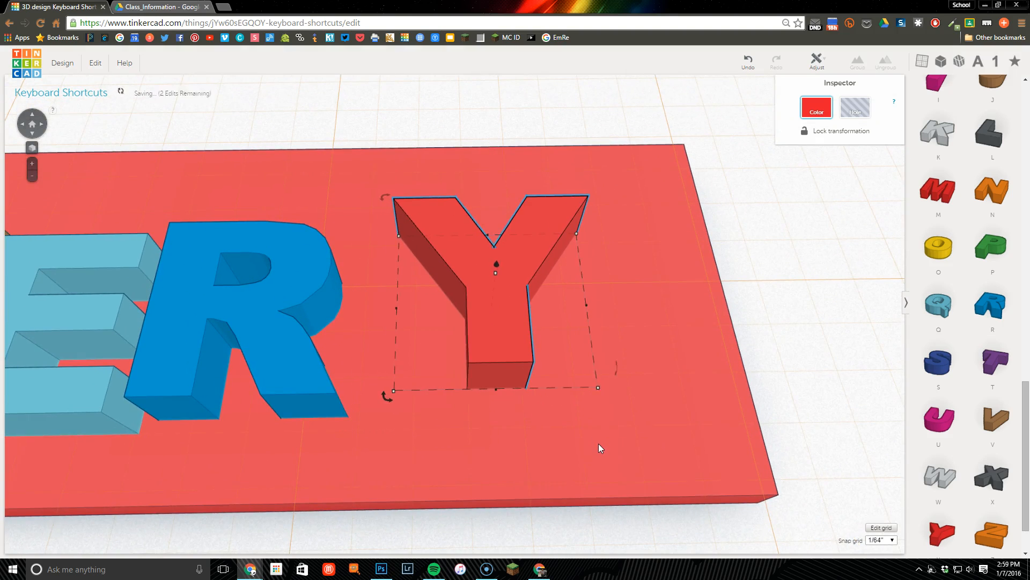
Nudge the R back and to the right until it lines up beside the Y.
{"action": "left_click", "coordinate": [324, 389]}
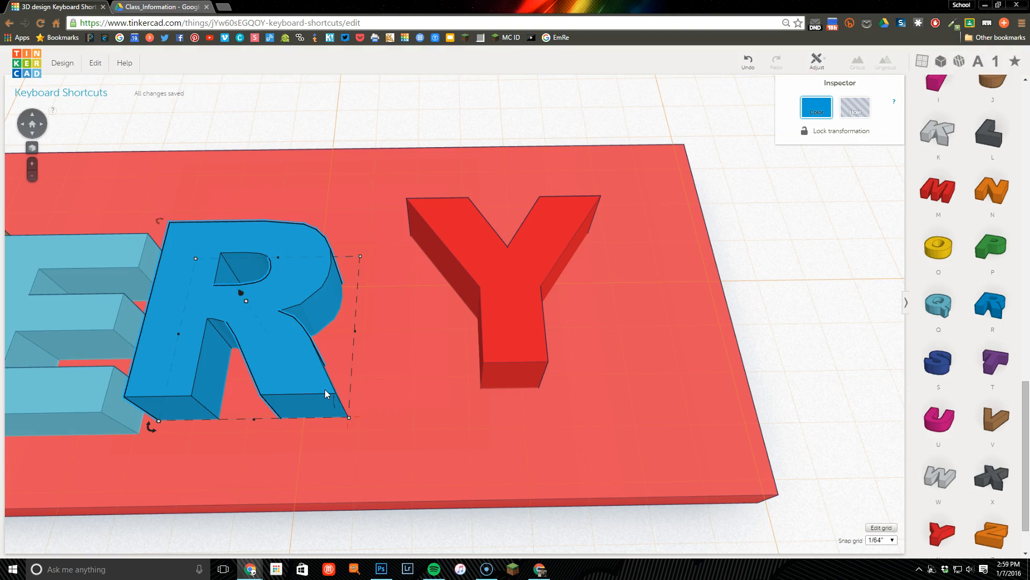
{"action": "key", "text": "Up"}
{"action": "key", "text": "Up"}
{"action": "key", "text": "Up"}
{"action": "key", "text": "Up"}
{"action": "key", "text": "Right"}
{"action": "key", "text": "Right"}
{"action": "key", "text": "Right"}
{"action": "key", "text": "Right"}
{"action": "key", "text": "Right"}
{"action": "key", "text": "Right"}
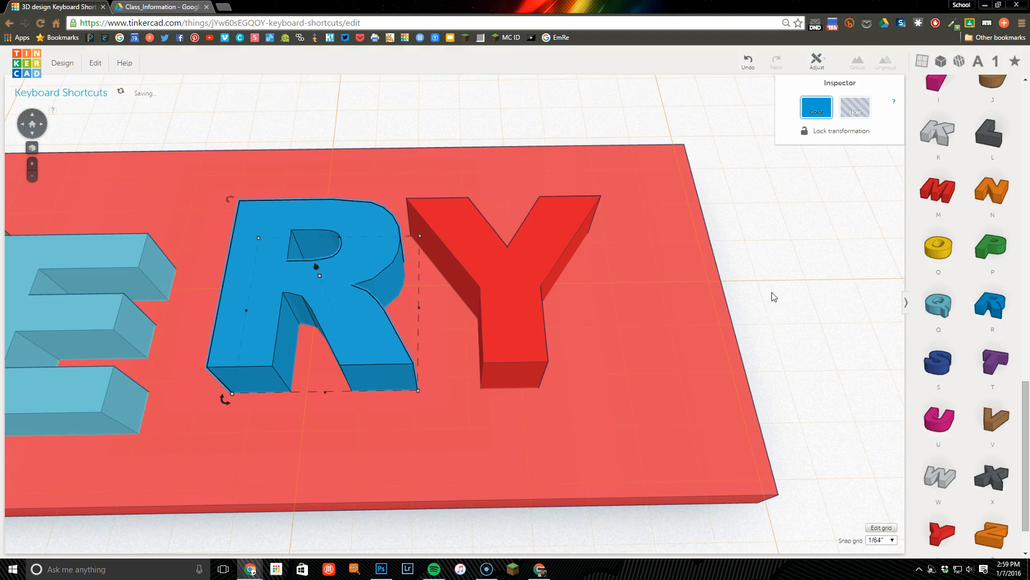
Move the E back and to the right so that it sits against the R.
{"action": "right_click_drag", "start_coordinate": [772, 293], "coordinate": [777, 349]}
{"action": "left_click_drag", "start_coordinate": [126, 320], "coordinate": [175, 273]}
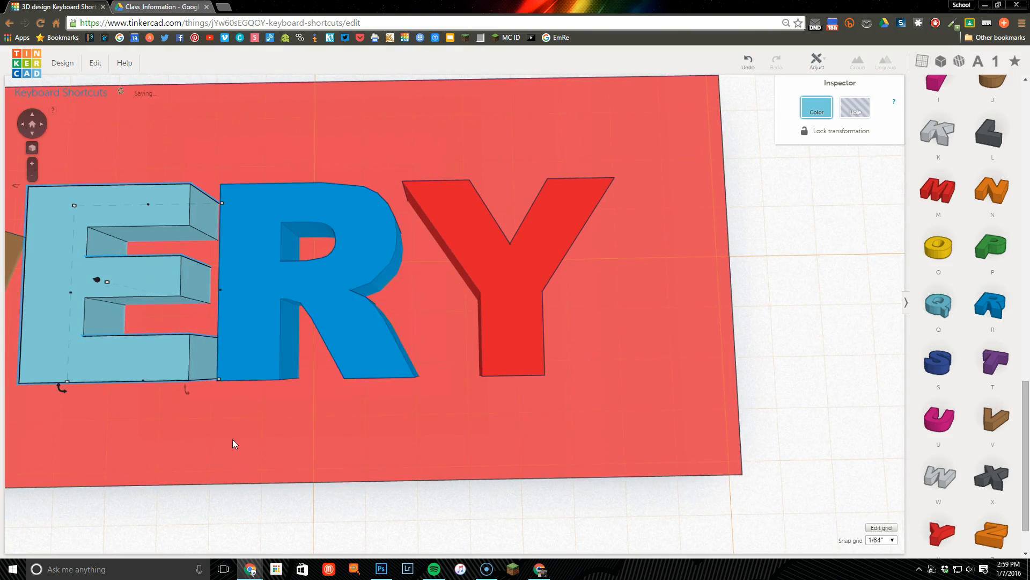
{"action": "scroll", "coordinate": [121, 398], "scroll_direction": "down", "scroll_amount": 5}
Align the V with the E by nudging it back, and move the A back and right beside the V.
{"action": "left_click", "coordinate": [106, 344]}
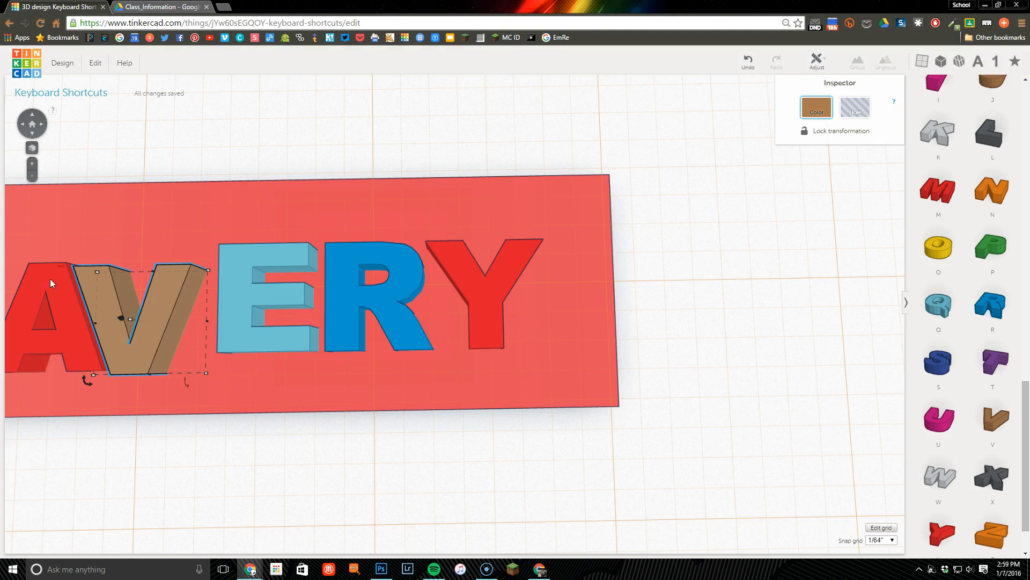
{"action": "left_click", "coordinate": [32, 149]}
{"action": "key", "text": "Up"}
{"action": "key", "text": "Up"}
{"action": "key", "text": "Up"}
{"action": "key", "text": "Up"}
{"action": "key", "text": "Up"}
{"action": "key", "text": "Up"}
{"action": "key", "text": "Up"}
{"action": "key", "text": "Up"}
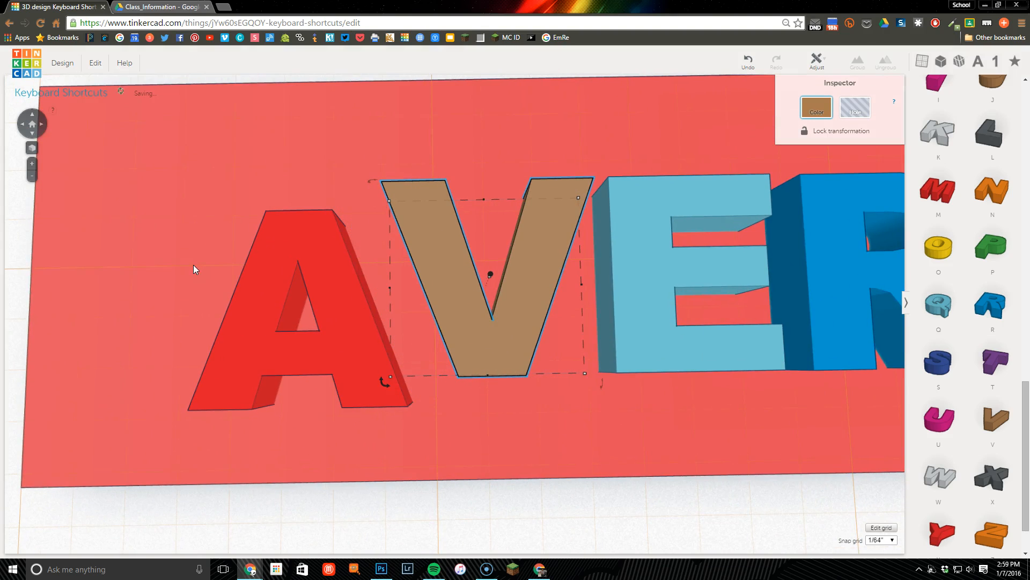
{"action": "left_click_drag", "start_coordinate": [325, 353], "coordinate": [356, 331]}
{"action": "scroll", "coordinate": [422, 486], "scroll_direction": "down", "scroll_amount": 2}
Try adjusting the height of the letter A, and undo the change.
{"action": "right_click_drag", "start_coordinate": [440, 500], "coordinate": [392, 310]}
{"action": "mouse_move", "coordinate": [364, 293]}
{"action": "left_mouse_down"}
{"action": "mouse_move", "coordinate": [362, 228]}
{"action": "mouse_move", "coordinate": [378, 301]}
{"action": "left_mouse_up"}
{"action": "left_click", "coordinate": [451, 299]}
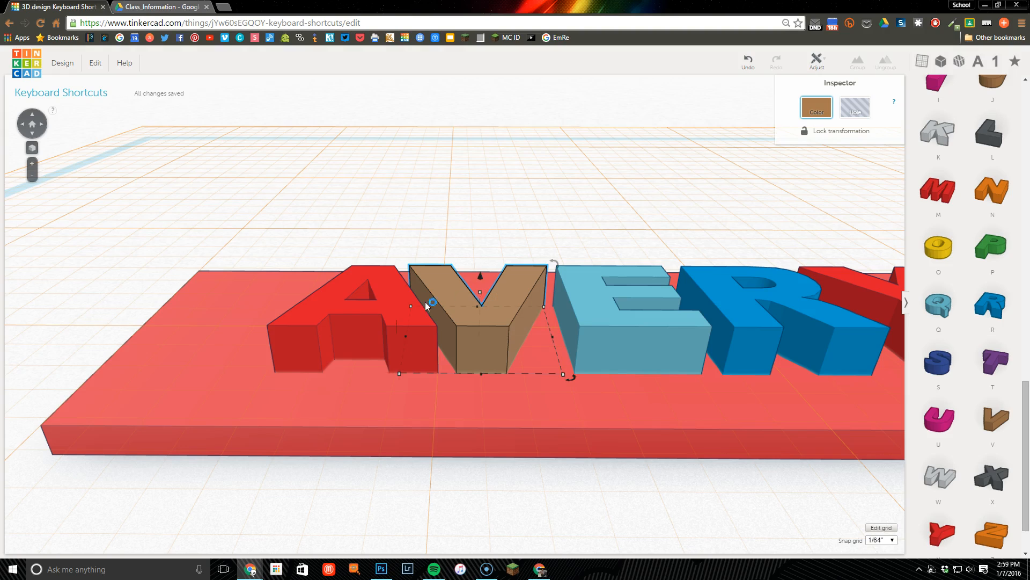
{"action": "left_click", "coordinate": [387, 313]}
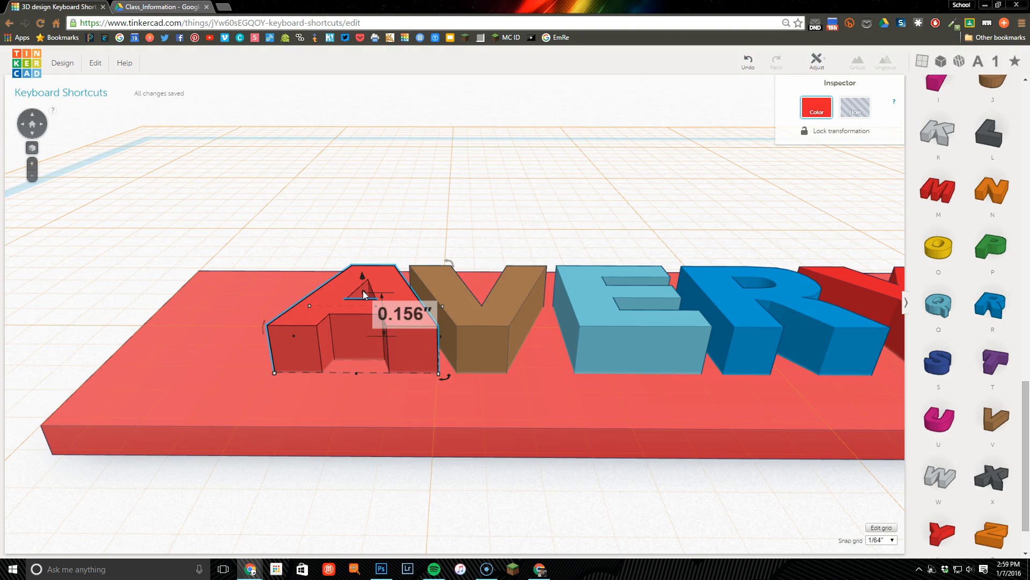
{"action": "left_click", "coordinate": [738, 67]}
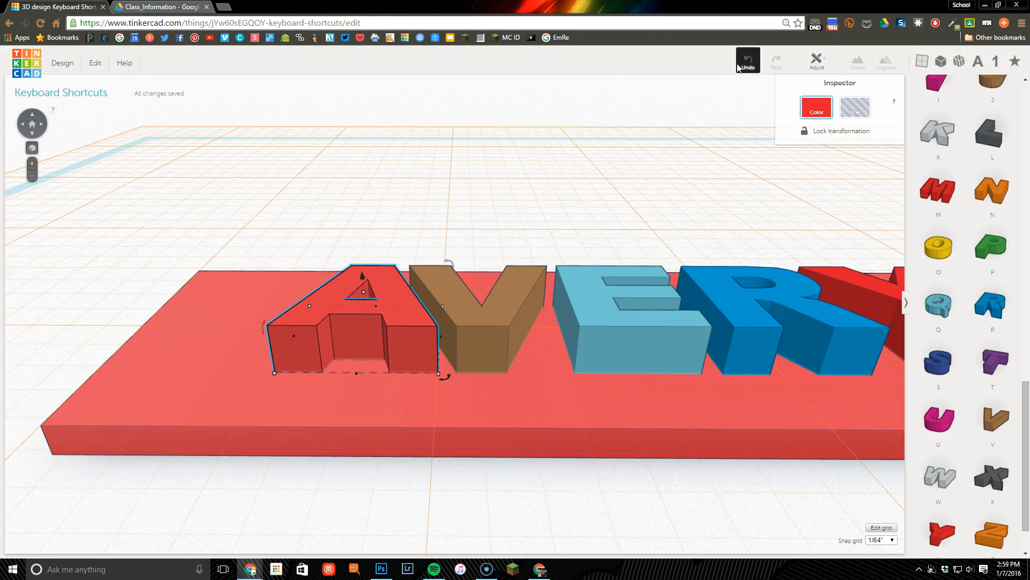
Nudge the A two steps to the left to adjust its spacing from the V.
{"action": "scroll", "coordinate": [499, 201], "scroll_direction": "down", "scroll_amount": 1}
{"action": "scroll", "coordinate": [499, 201], "scroll_direction": "down", "scroll_amount": 5}
{"action": "right_click_drag", "start_coordinate": [547, 397], "coordinate": [482, 450]}
{"action": "key", "text": "Left"}
{"action": "key", "text": "Left"}
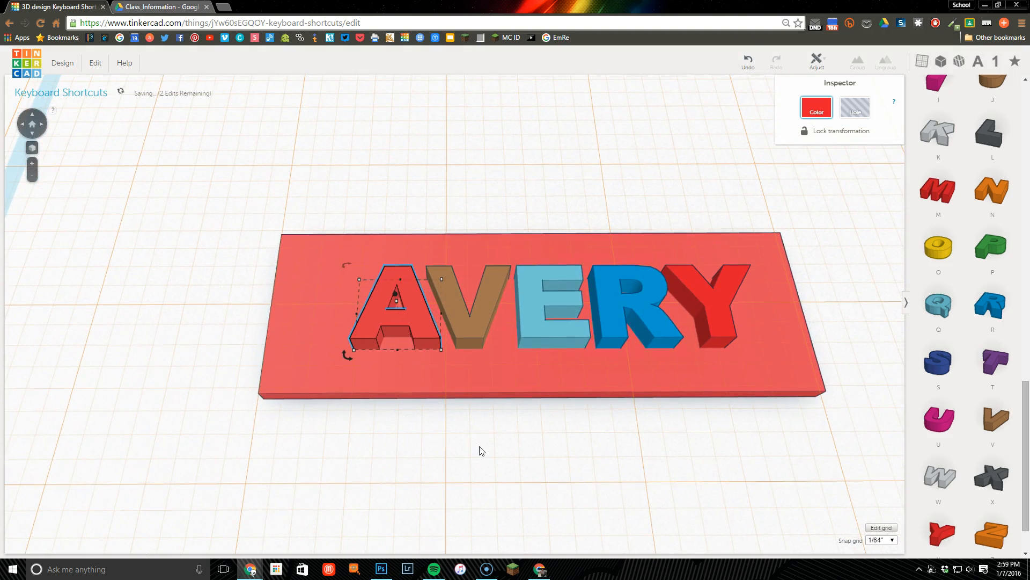
Group the five letters on the plate, and group the lettering with the plate into one object.
{"action": "left_click", "coordinate": [469, 336], "text": "shift"}
{"action": "left_click", "coordinate": [529, 324], "text": "shift"}
{"action": "left_click", "coordinate": [604, 314], "text": "shift"}
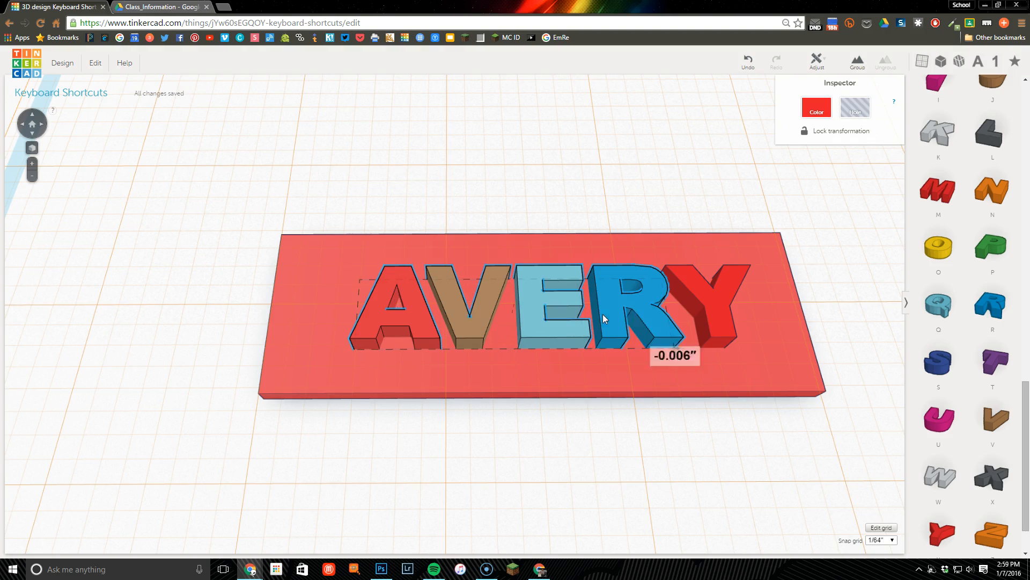
{"action": "left_click", "coordinate": [704, 303], "text": "shift"}
{"action": "left_click", "coordinate": [858, 60]}
{"action": "left_click_drag", "start_coordinate": [708, 418], "coordinate": [690, 222]}
{"action": "left_click", "coordinate": [853, 61]}
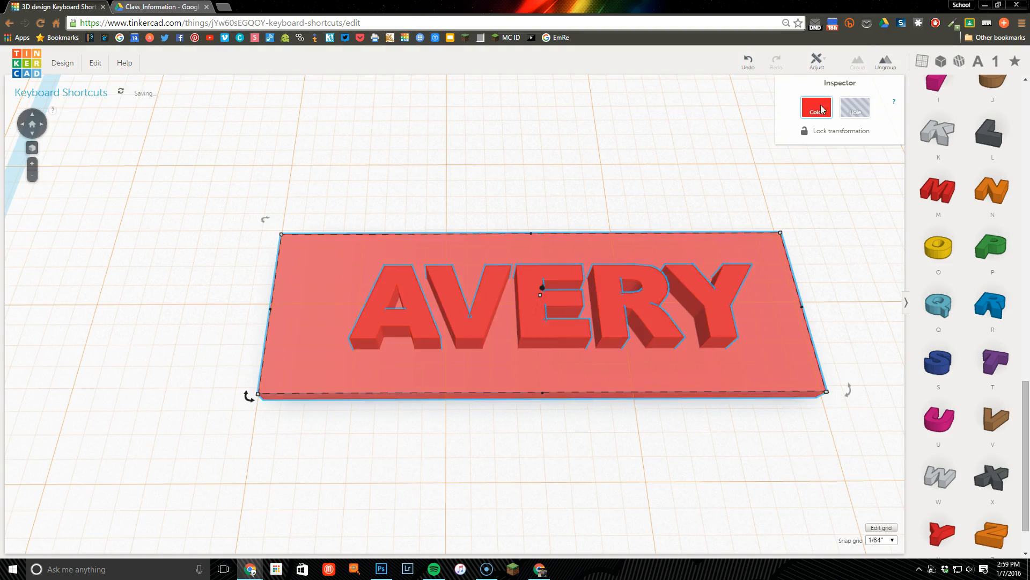
Return the workplane from the plate's top face to the base grid.
{"action": "right_click_drag", "start_coordinate": [570, 433], "coordinate": [564, 349]}
{"action": "key", "text": "f"}
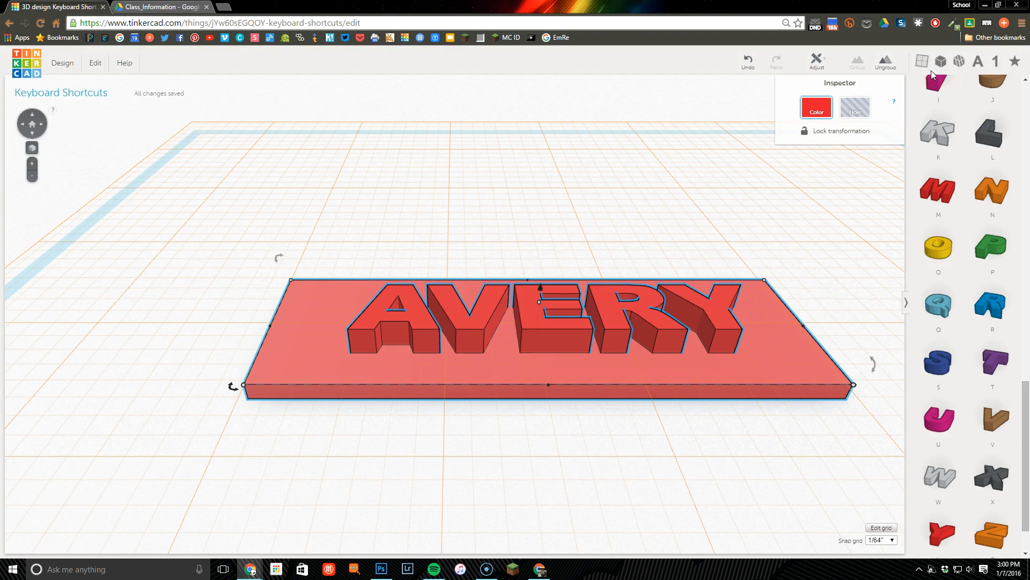
{"action": "left_click", "coordinate": [930, 70]}
{"action": "left_click_drag", "start_coordinate": [932, 121], "coordinate": [448, 288]}
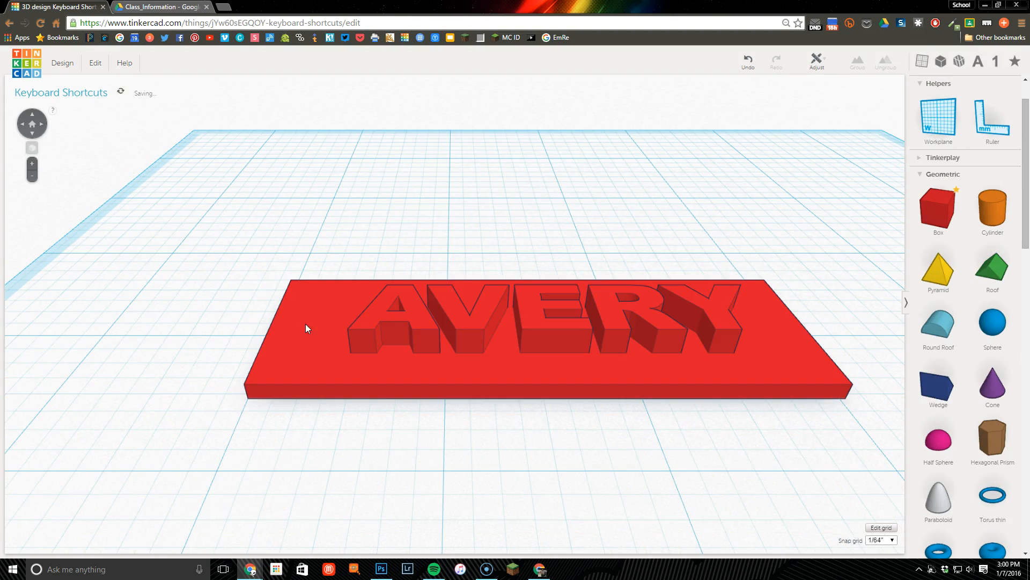
Place a narrow, tall Cylinder on the plate near its back left corner beside the A, and make it a hole.
{"action": "left_click_drag", "start_coordinate": [992, 211], "coordinate": [352, 301]}
{"action": "left_click_drag", "start_coordinate": [194, 310], "coordinate": [352, 261]}
{"action": "left_click_drag", "start_coordinate": [345, 205], "coordinate": [309, 226]}
{"action": "left_click", "coordinate": [857, 109]}
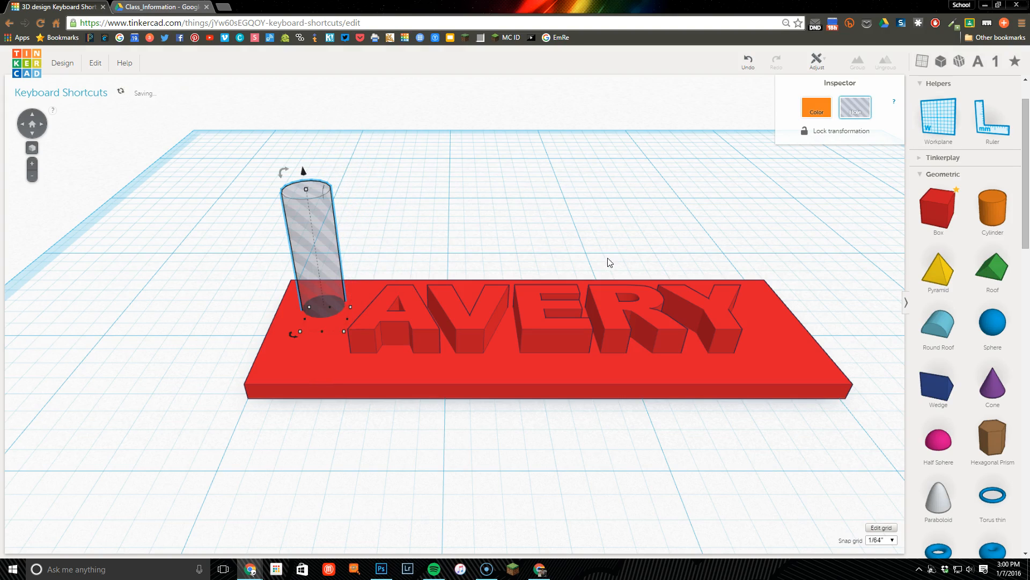
Group the hole cylinder with the lettered plate to cut a round hole through the plate's back left corner.
{"action": "left_click_drag", "start_coordinate": [224, 263], "coordinate": [435, 388]}
{"action": "right_click_drag", "start_coordinate": [376, 449], "coordinate": [542, 402]}
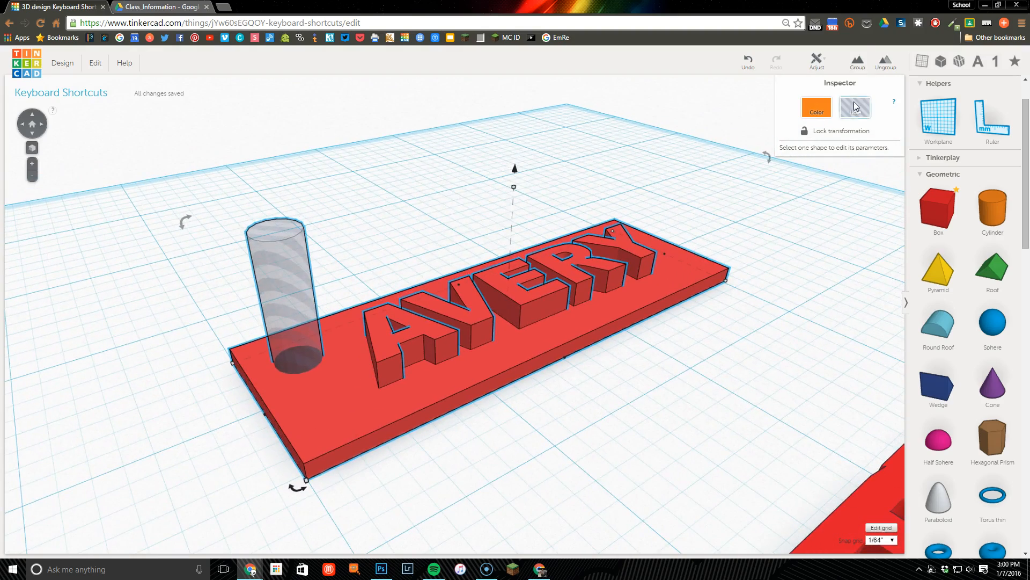
{"action": "left_click", "coordinate": [858, 61]}
{"action": "right_click_drag", "start_coordinate": [456, 438], "coordinate": [380, 474]}
{"action": "right_click_drag", "start_coordinate": [437, 389], "coordinate": [397, 429]}
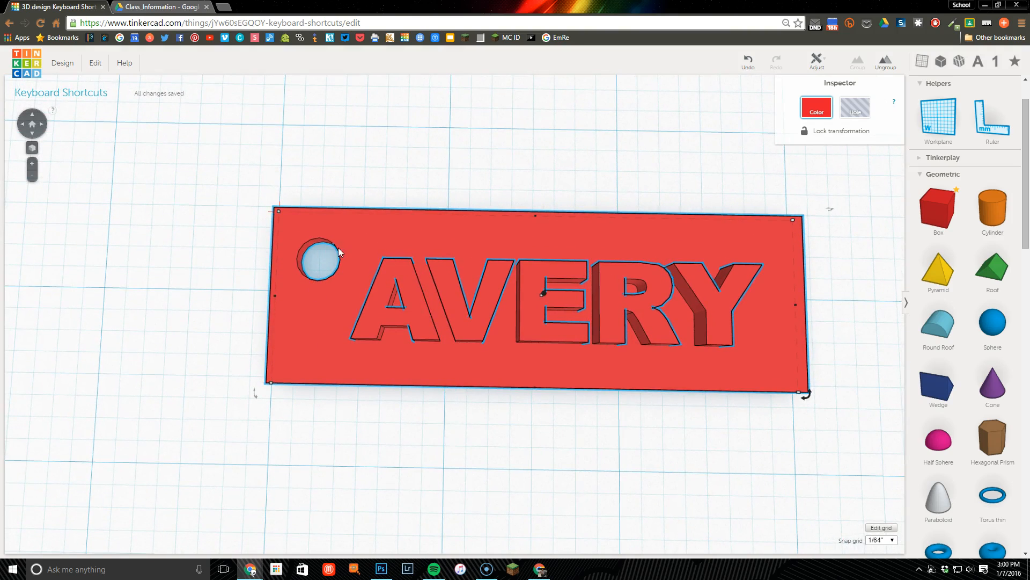
{"action": "right_click_drag", "start_coordinate": [411, 419], "coordinate": [436, 247]}
{"action": "scroll", "coordinate": [508, 396], "scroll_direction": "down", "scroll_amount": 8}
{"action": "right_click_drag", "start_coordinate": [480, 438], "coordinate": [430, 448]}
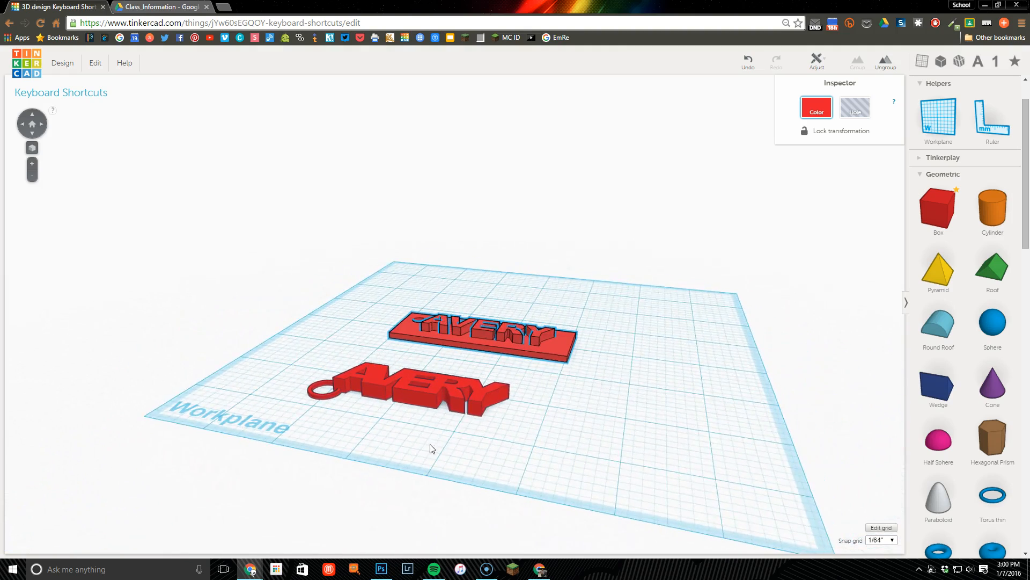
{"action": "scroll", "coordinate": [948, 302], "scroll_direction": "down", "scroll_amount": 15}
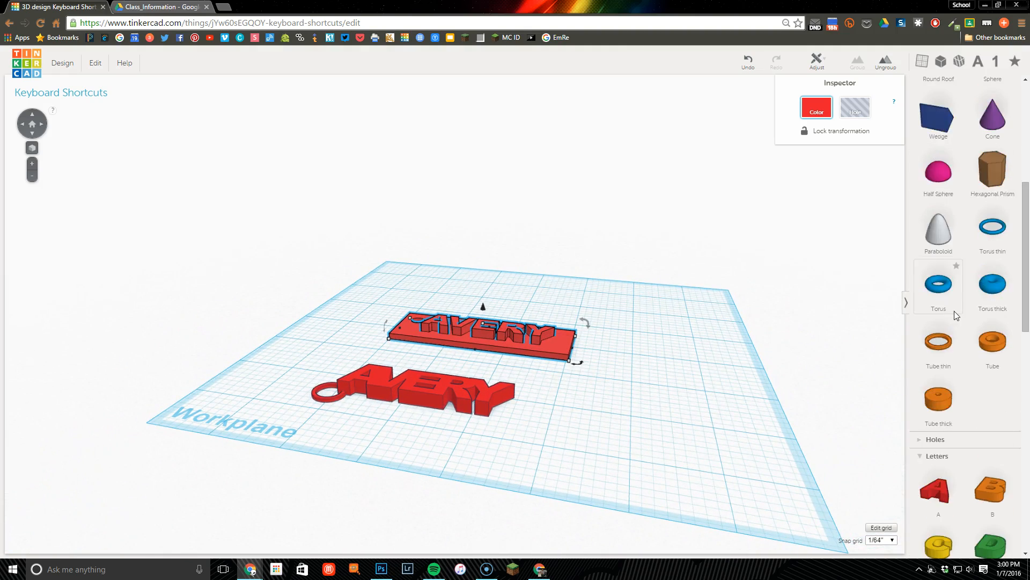
{"action": "scroll", "coordinate": [948, 300], "scroll_direction": "up", "scroll_amount": 15}
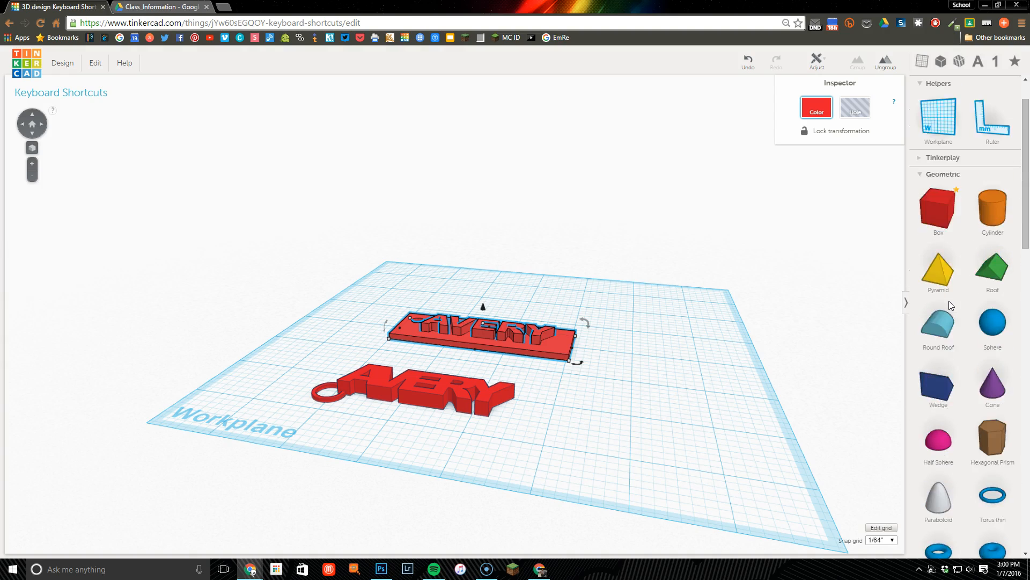
{"action": "left_click", "coordinate": [944, 116]}
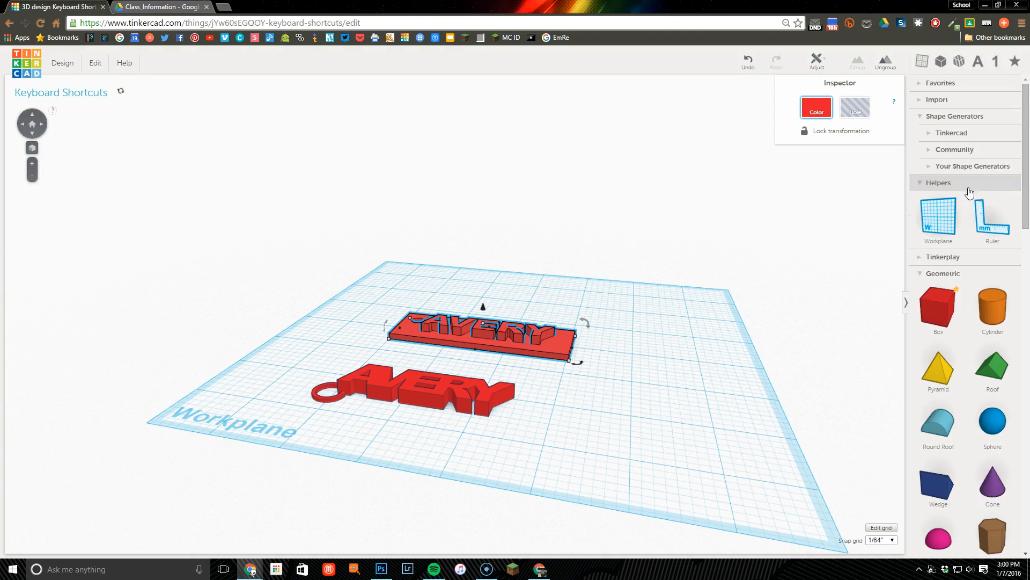
{"action": "left_click", "coordinate": [953, 149]}
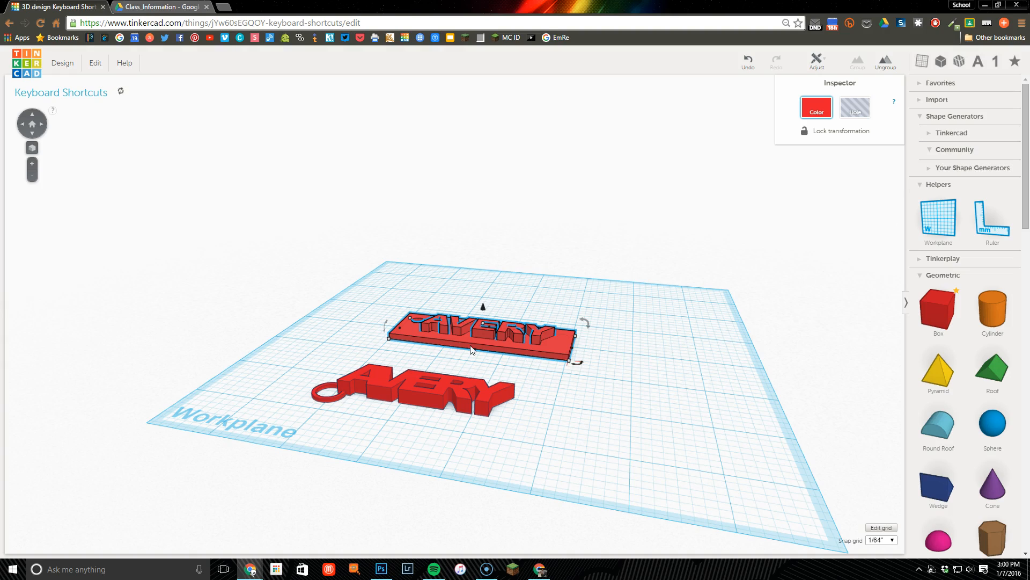
{"action": "right_click_drag", "start_coordinate": [627, 348], "coordinate": [658, 395]}
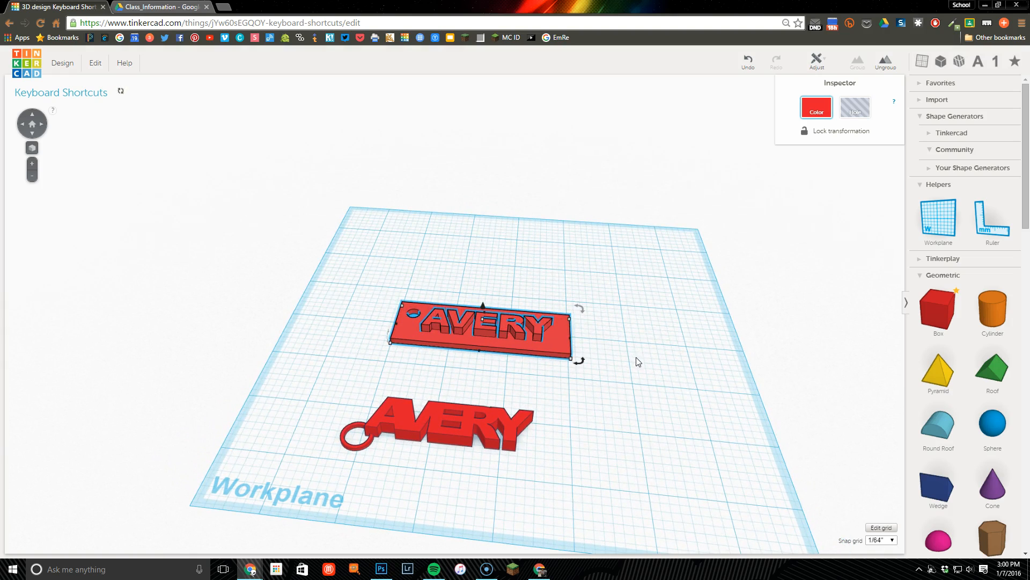
Place a Cylinder as a wide, flat oval plate behind the rectangular name tag, and delete it.
{"action": "scroll", "coordinate": [638, 361], "scroll_direction": "down", "scroll_amount": 3}
{"action": "left_click_drag", "start_coordinate": [986, 301], "coordinate": [558, 298]}
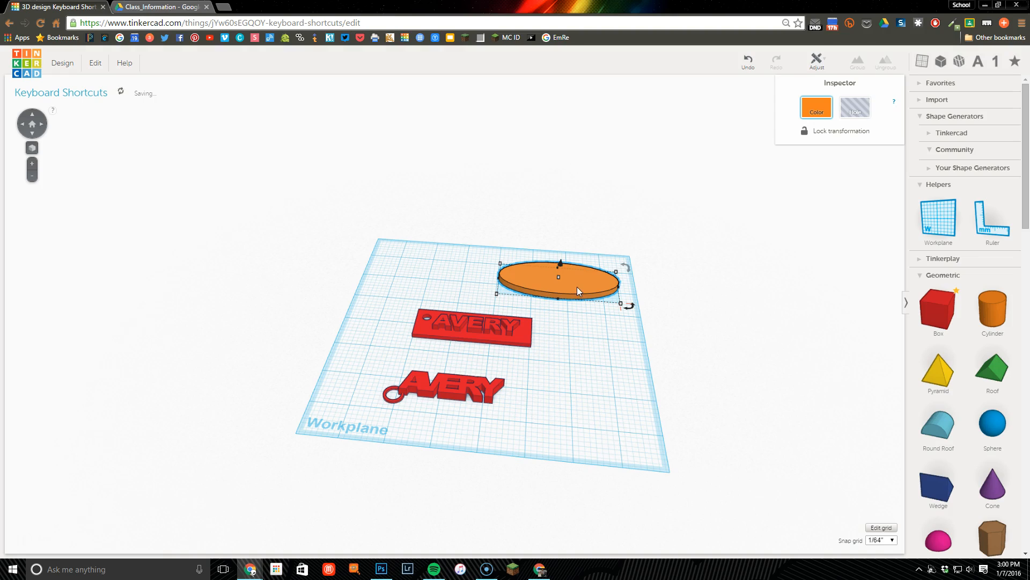
{"action": "key", "text": "Delete"}
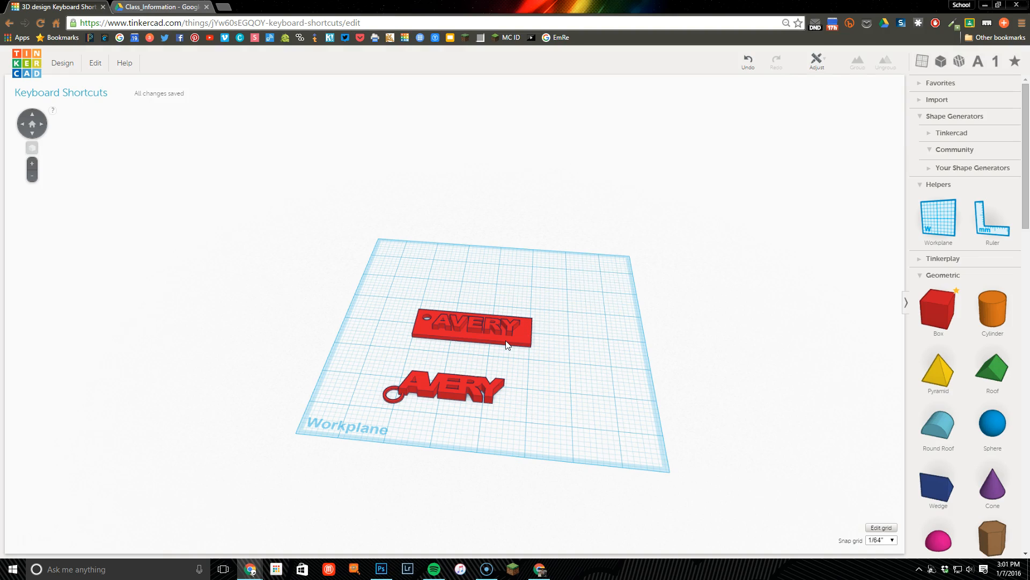
Move the plate-style name tag about 0.516" to the right on the workplane.
{"action": "left_click_drag", "start_coordinate": [504, 343], "coordinate": [524, 336]}
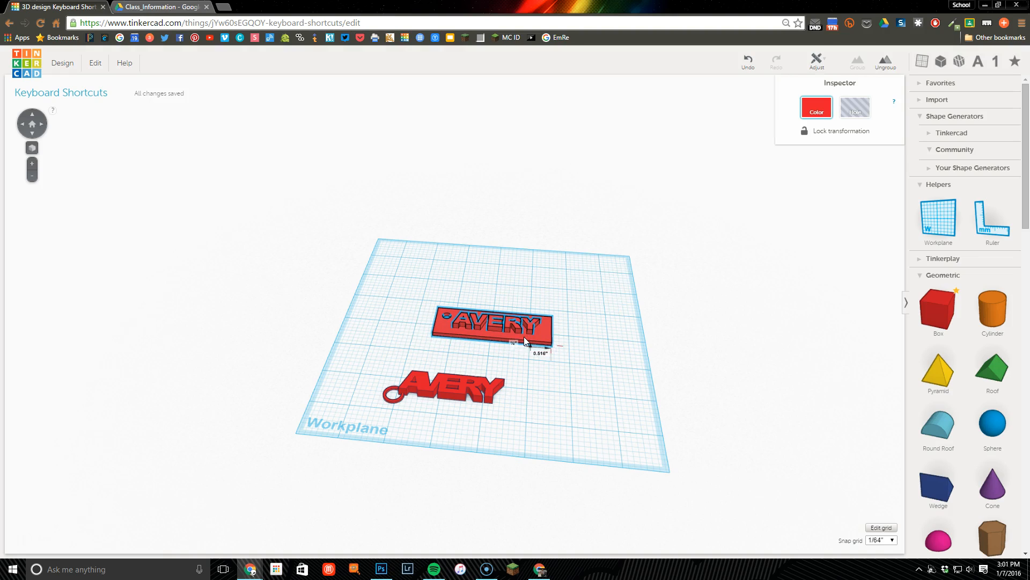